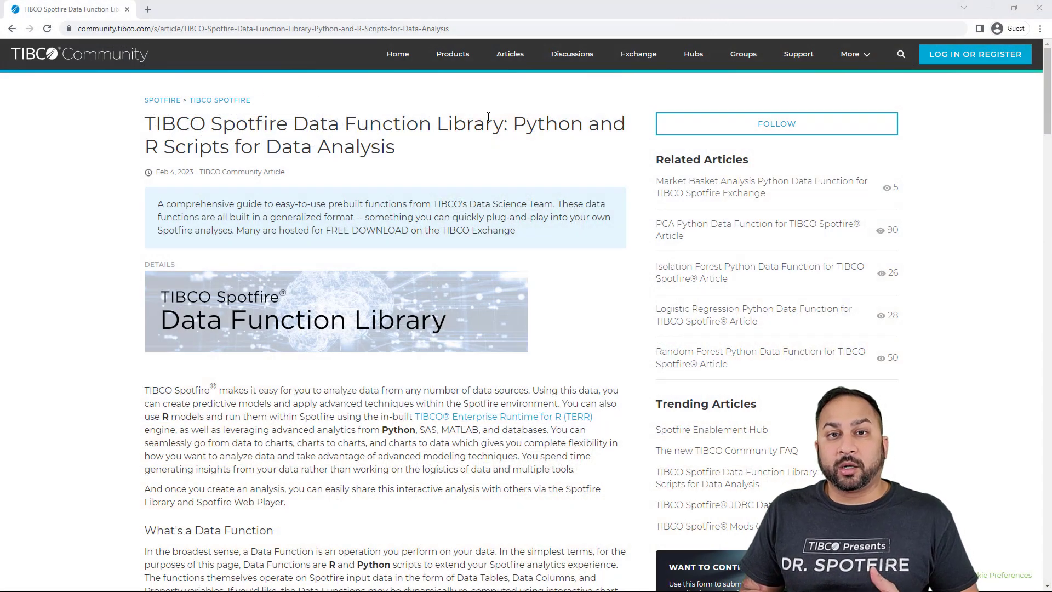
# Scroll the TIBCO Community article down to its Geospatial Analysis and Dataset Downloaders sections
pyautogui.scroll(-4, 488, 117)
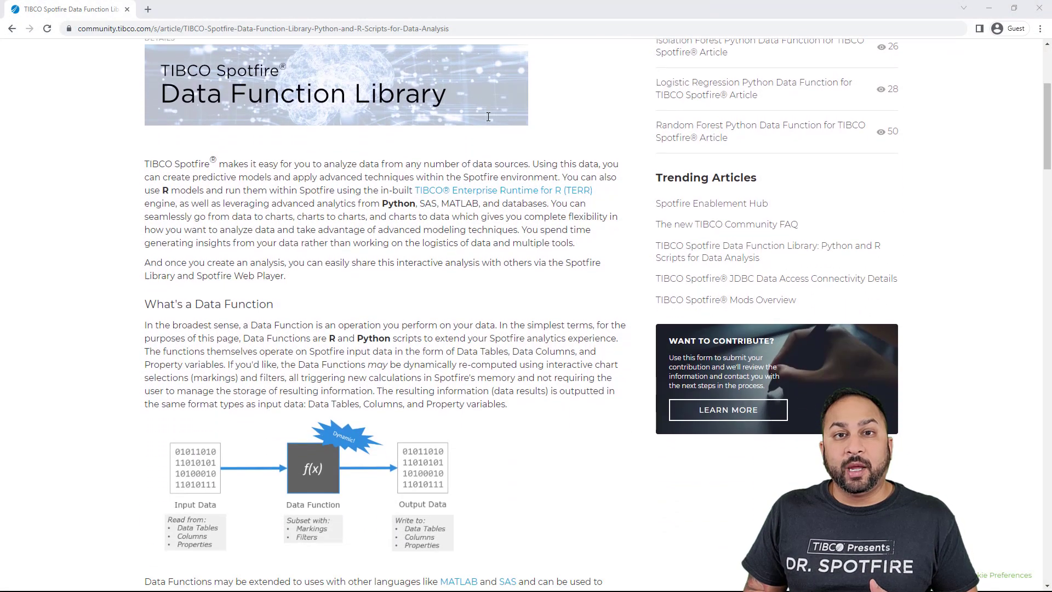
pyautogui.scroll(-9, 489, 116)
pyautogui.scroll(-6, 490, 126)
pyautogui.scroll(-6, 490, 125)
pyautogui.scroll(-4, 490, 125)
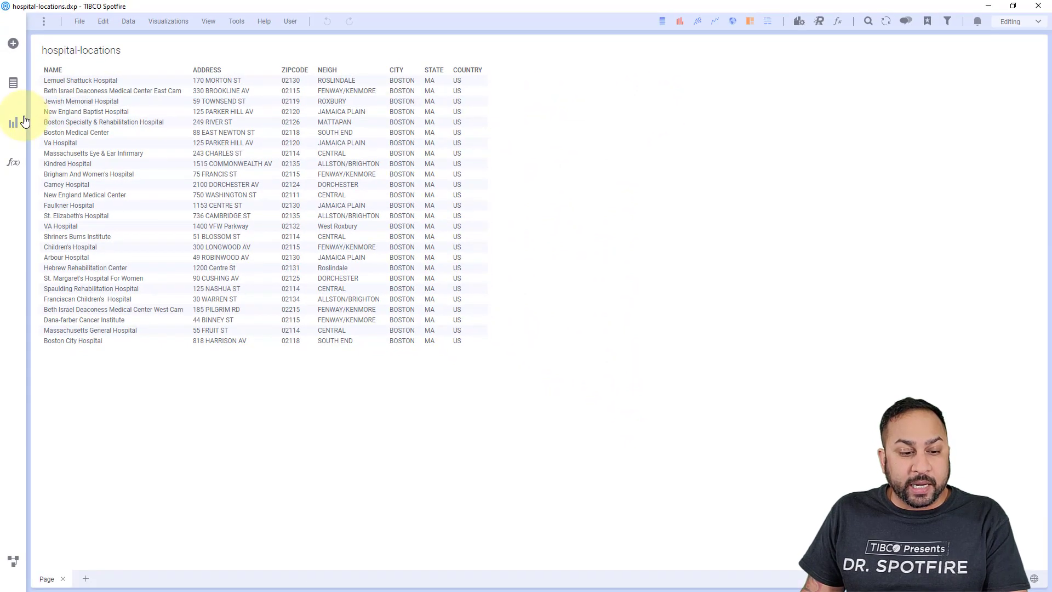
# Add a Map chart beside the hospital table and open its hospital-locations marker layer settings
pyautogui.click(25, 122)
pyautogui.write('map')
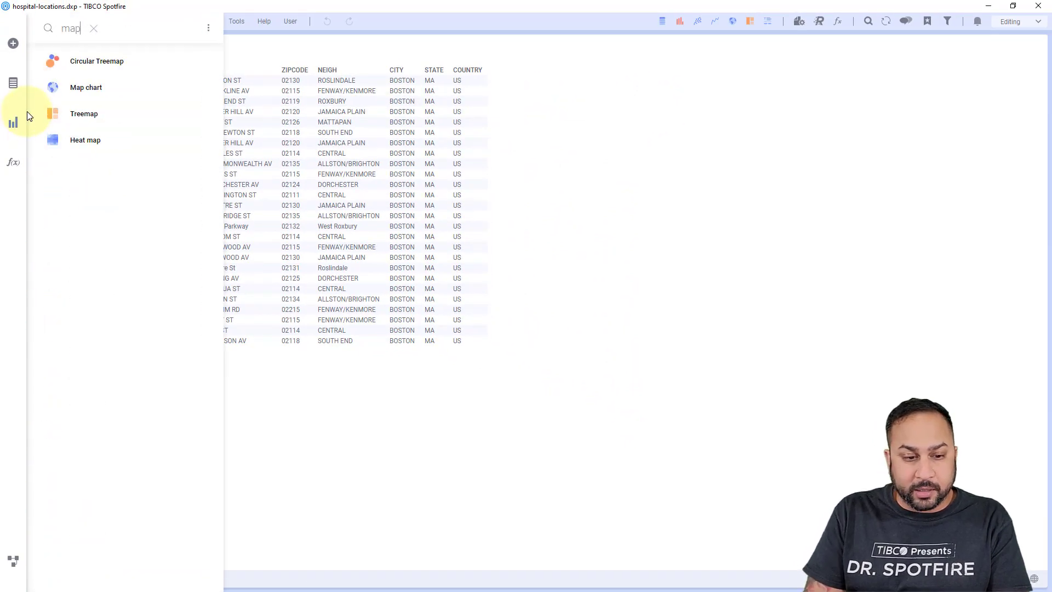
pyautogui.click(92, 82)
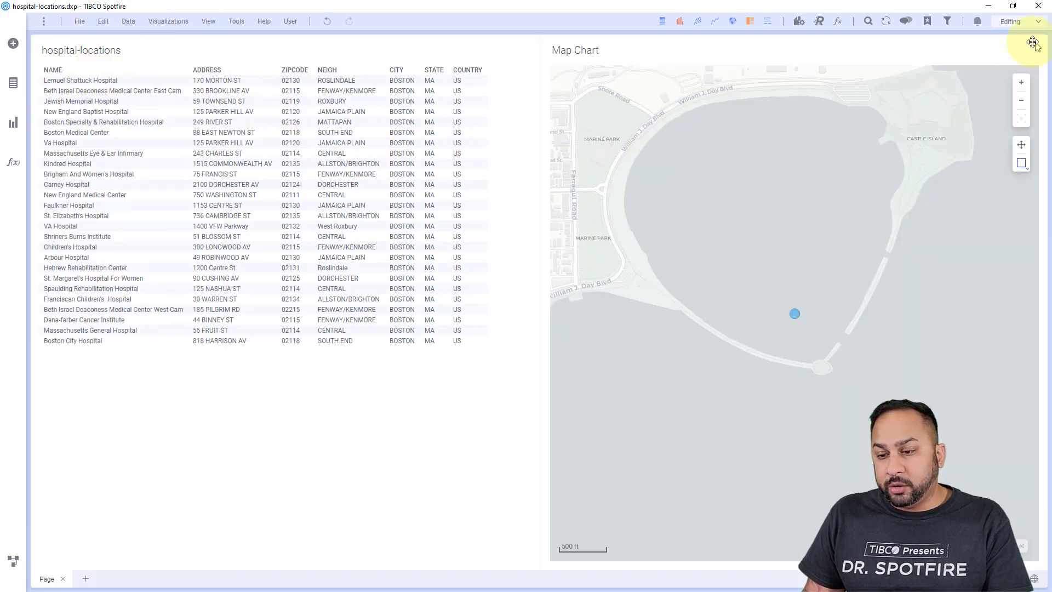
pyautogui.click(1007, 50)
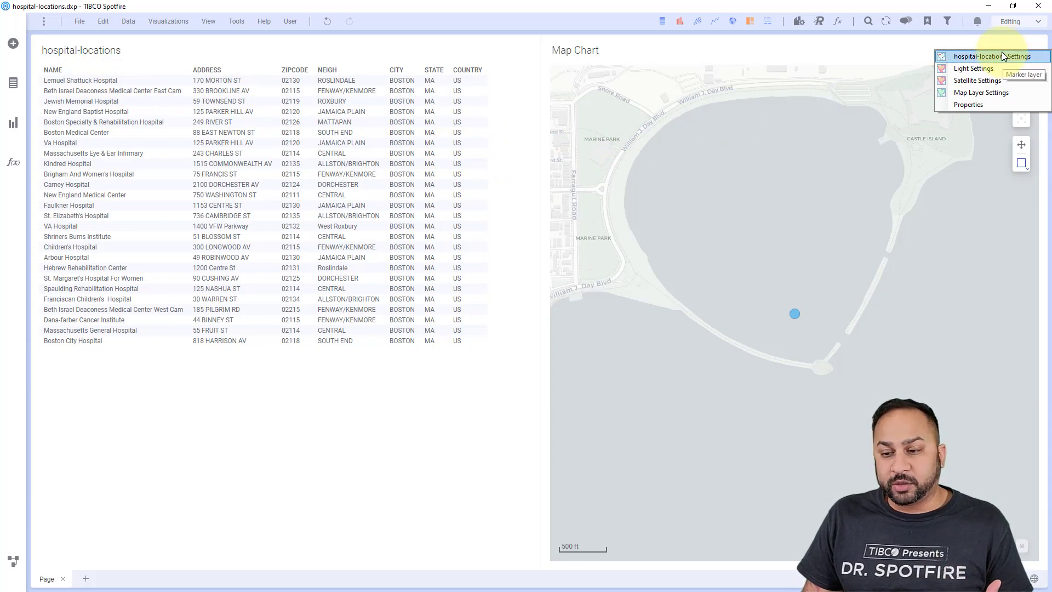
pyautogui.click(1003, 55)
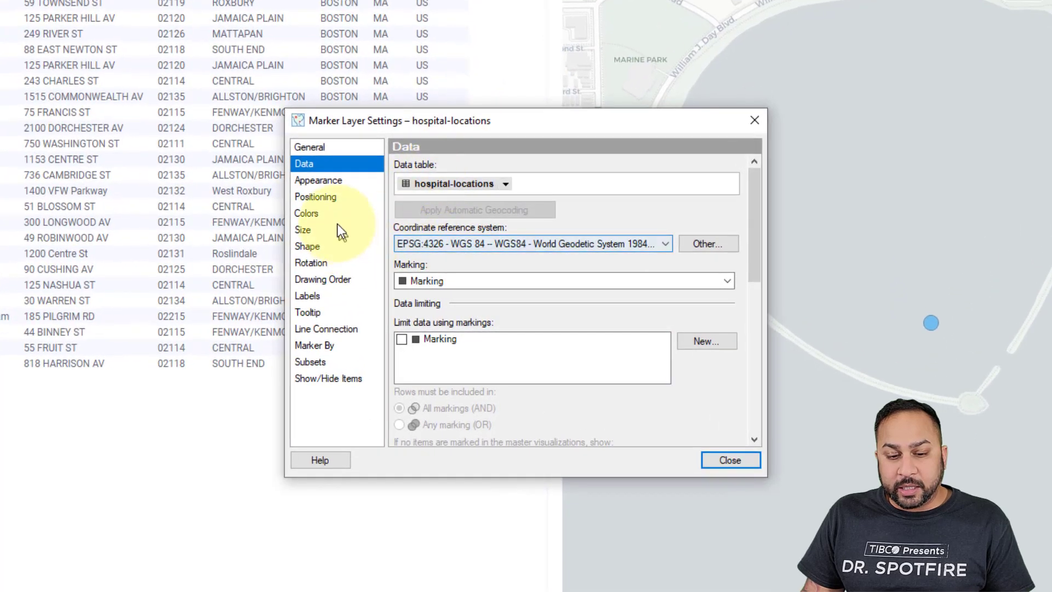
# On the Positioning page, add ZIPCODE as another column to geocode the markers by
pyautogui.click(376, 218)
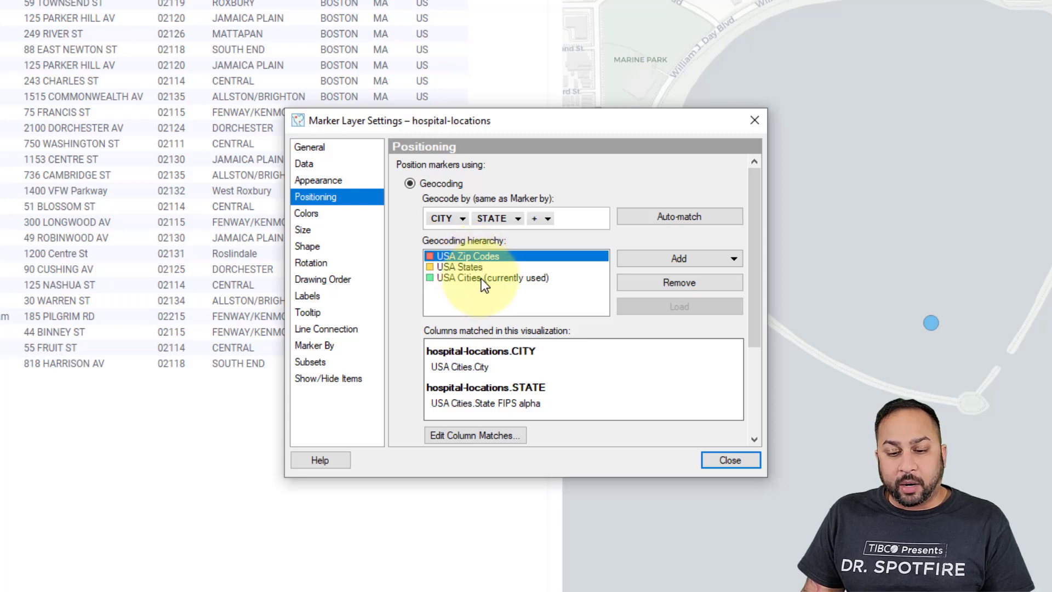
pyautogui.click(548, 218)
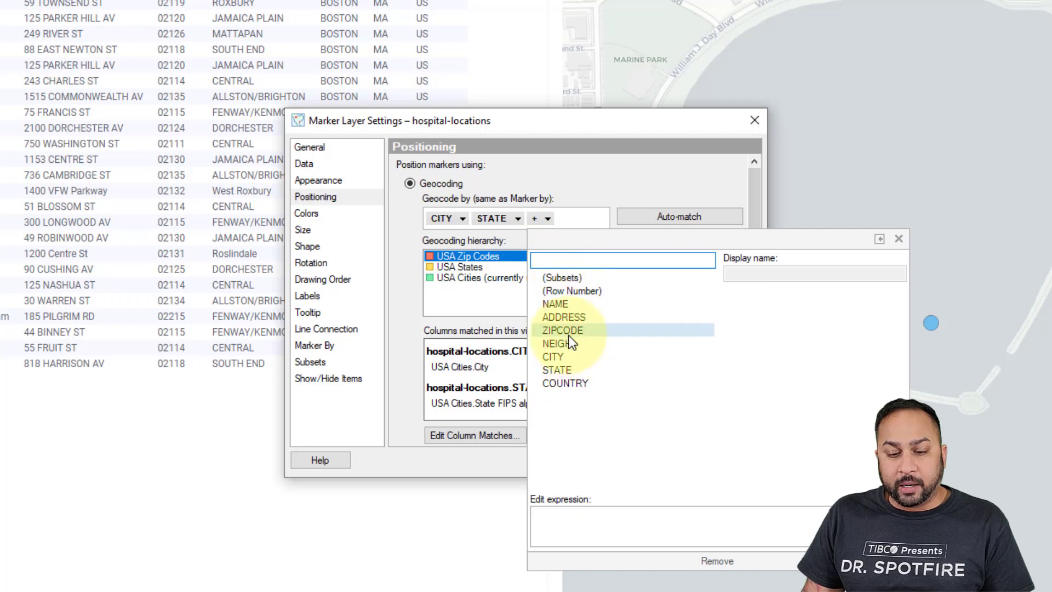
pyautogui.click(564, 330)
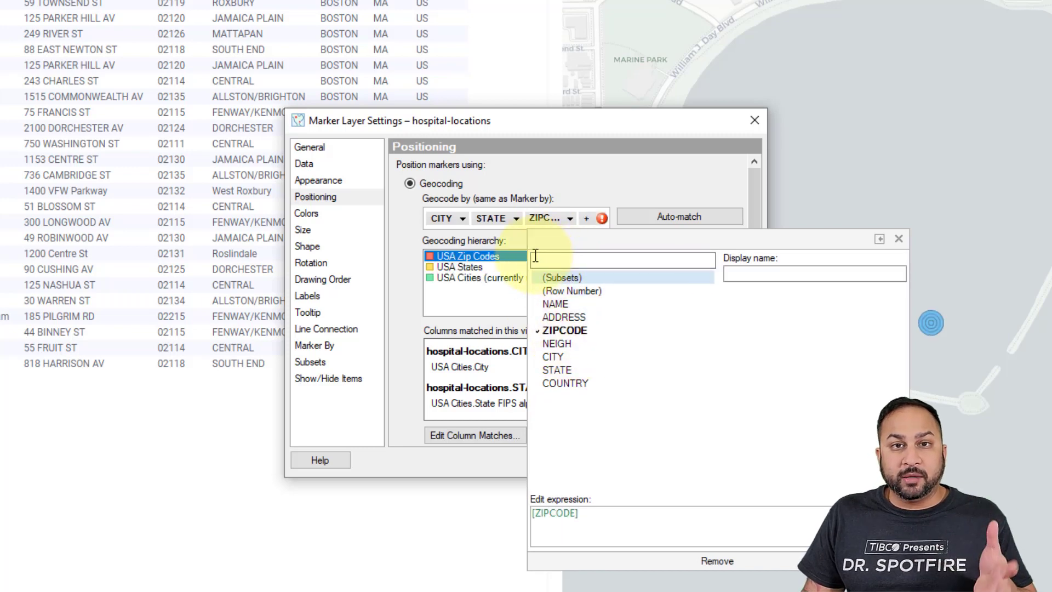
pyautogui.click(550, 201)
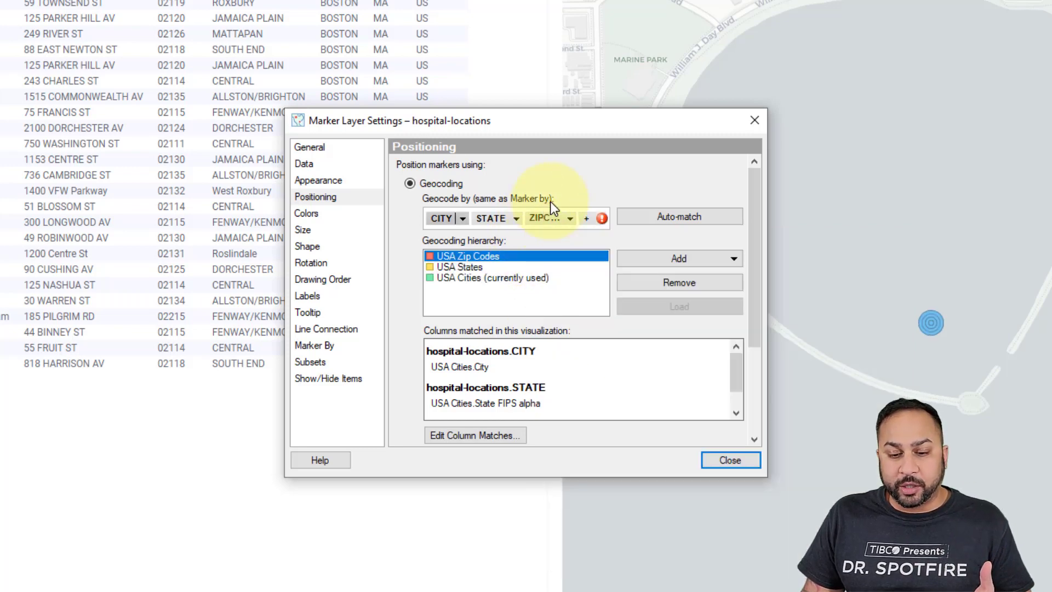
# Remove USA Cities and USA States from the hierarchy, then begin a new match for CITY
pyautogui.click(553, 277)
pyautogui.click(640, 281)
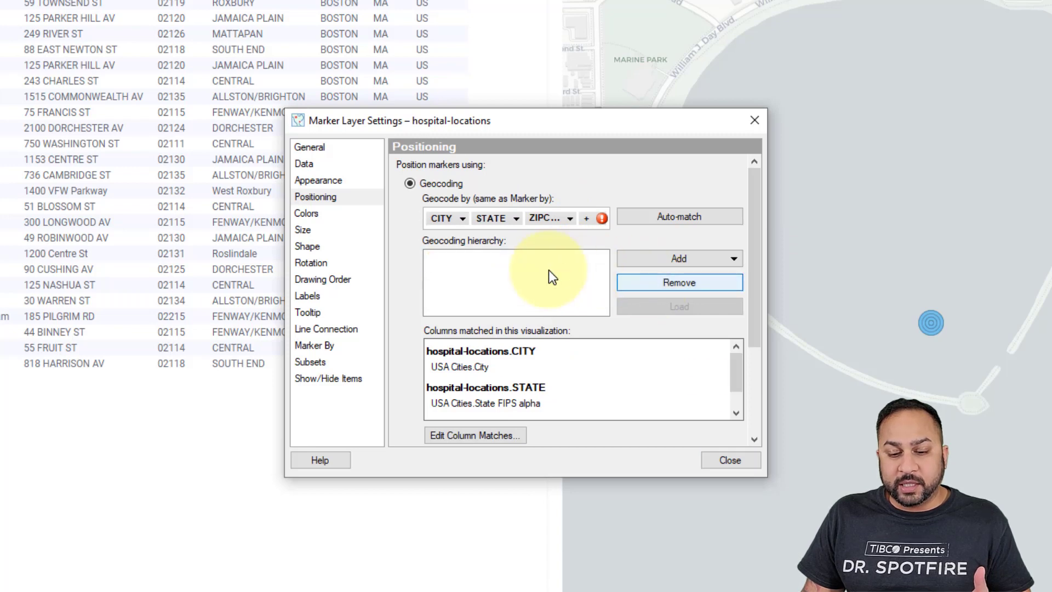
pyautogui.click(547, 267)
pyautogui.click(659, 282)
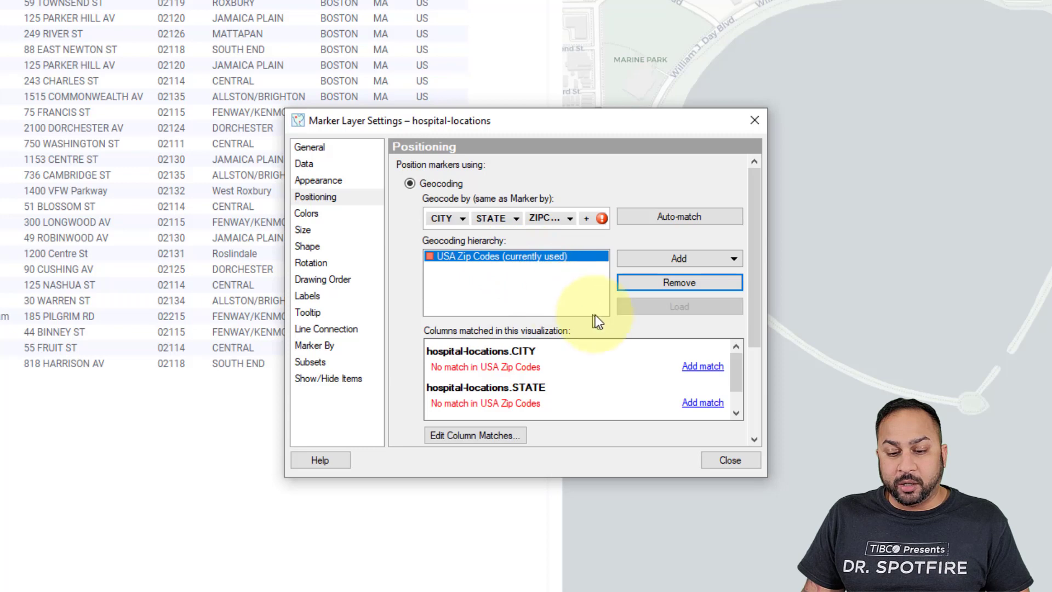
pyautogui.click(701, 368)
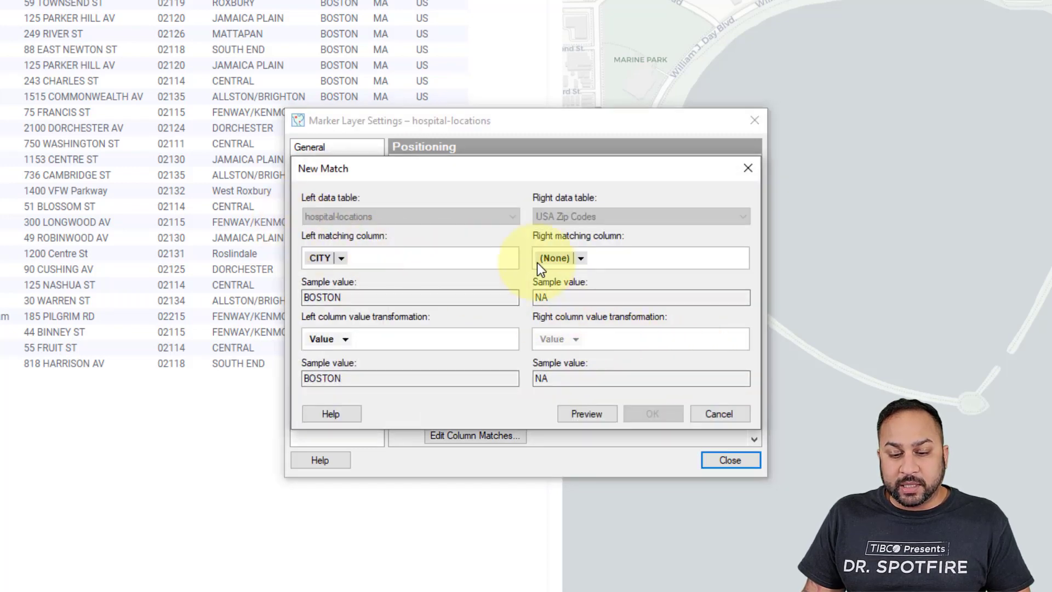
# Match CITY to the zip-code table's City column, transformed to uppercase
pyautogui.click(574, 261)
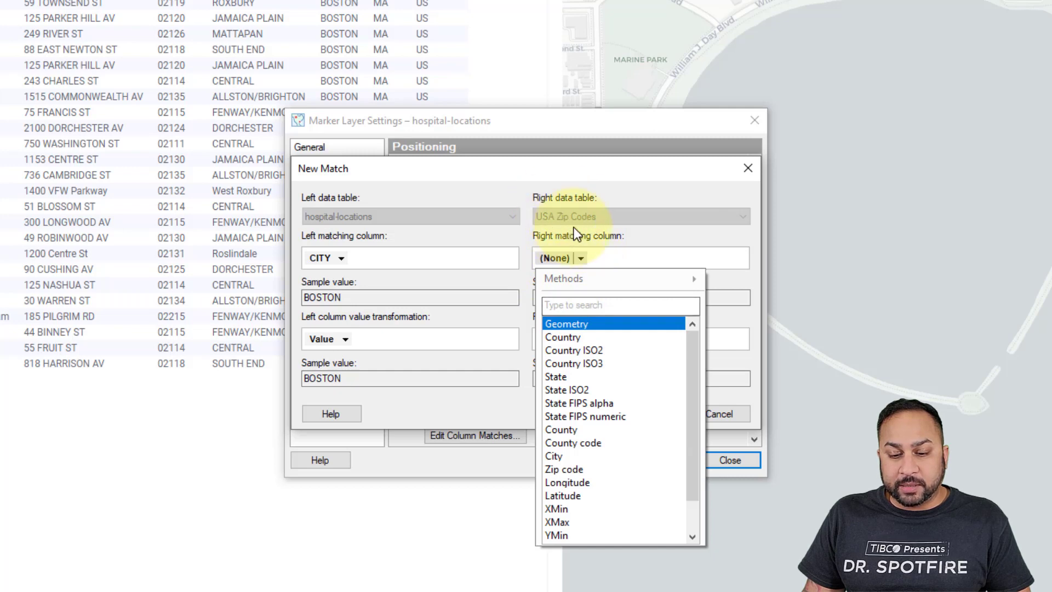
pyautogui.click(558, 456)
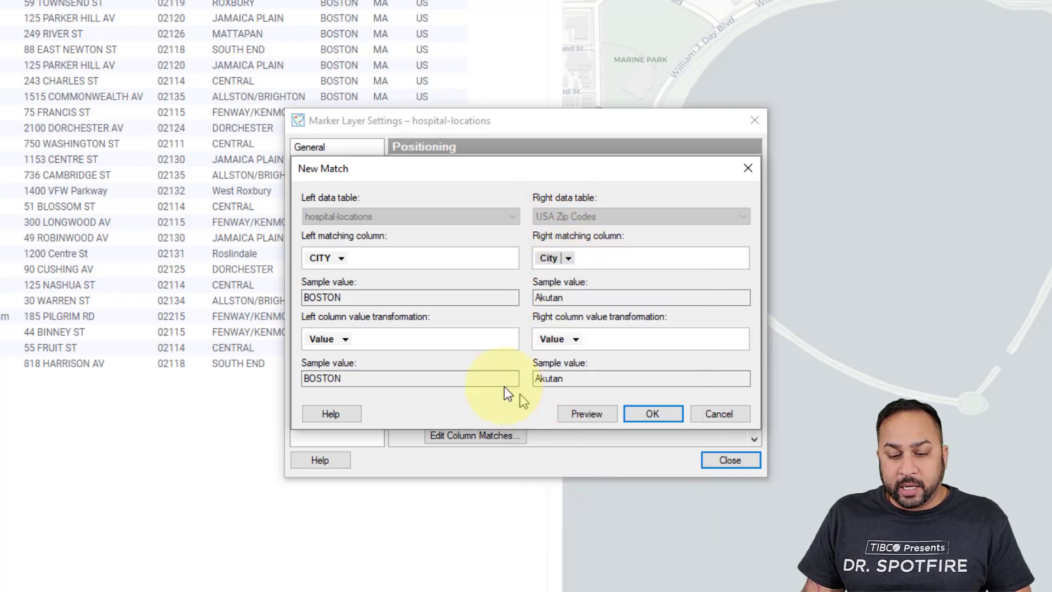
pyautogui.click(575, 339)
pyautogui.moveTo(646, 366)
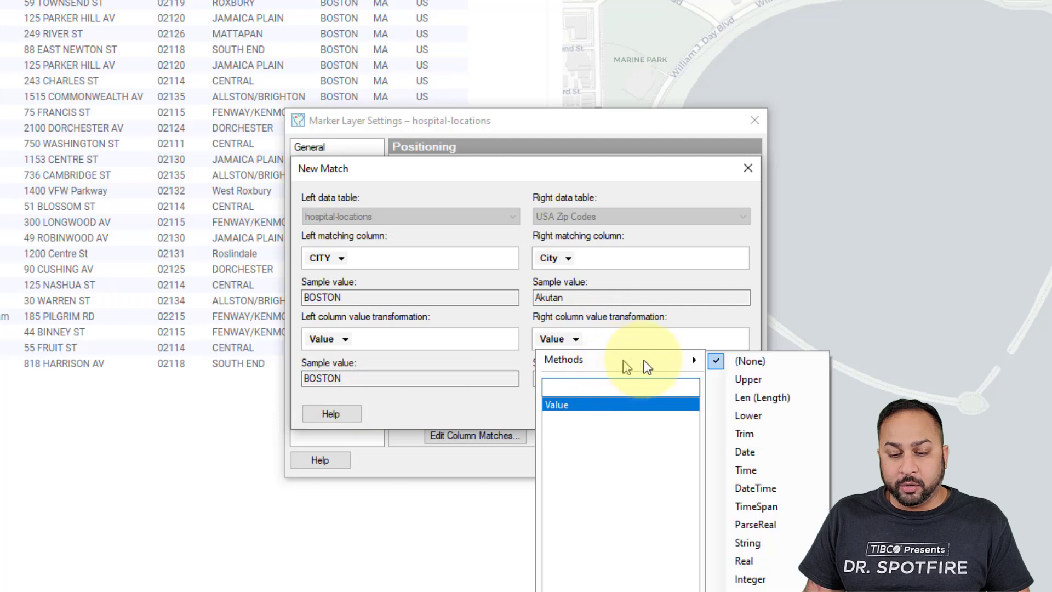
pyautogui.click(787, 380)
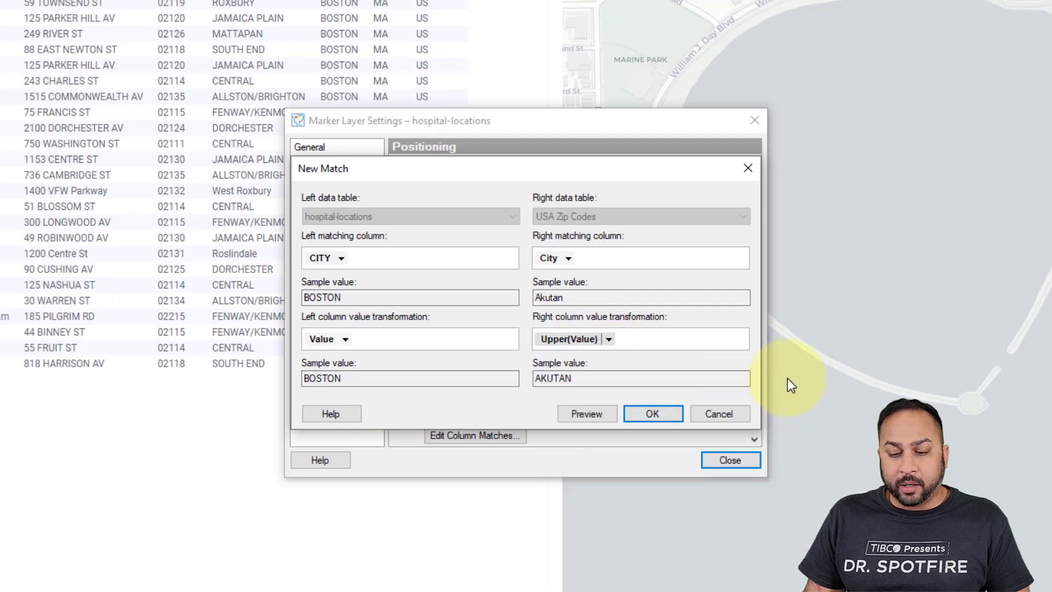
pyautogui.click(647, 412)
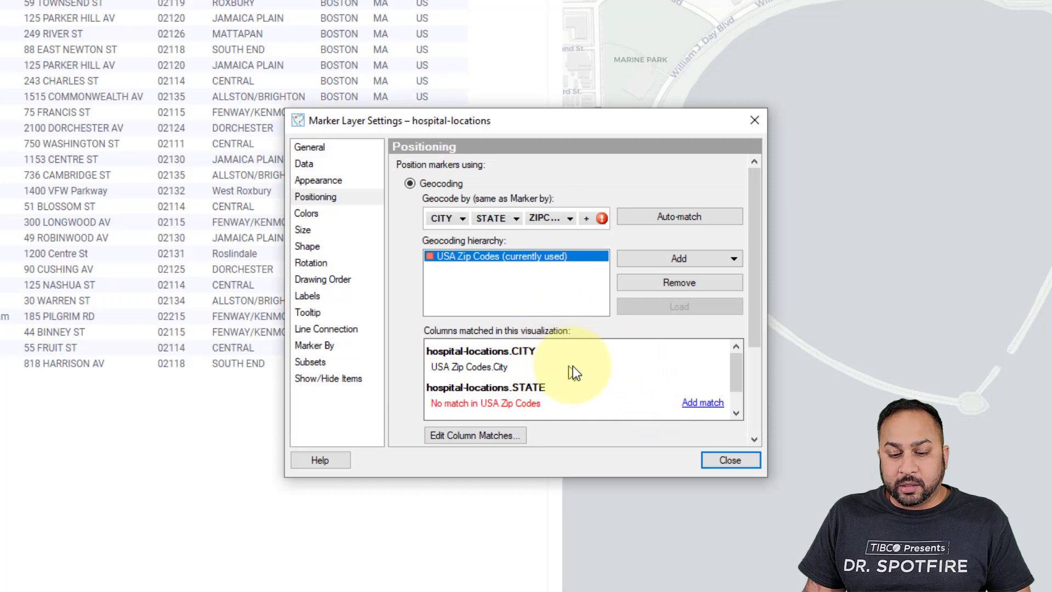
# Match STATE to State FIPS alpha and move the settings dialog off the map
pyautogui.scroll(-1, 574, 367)
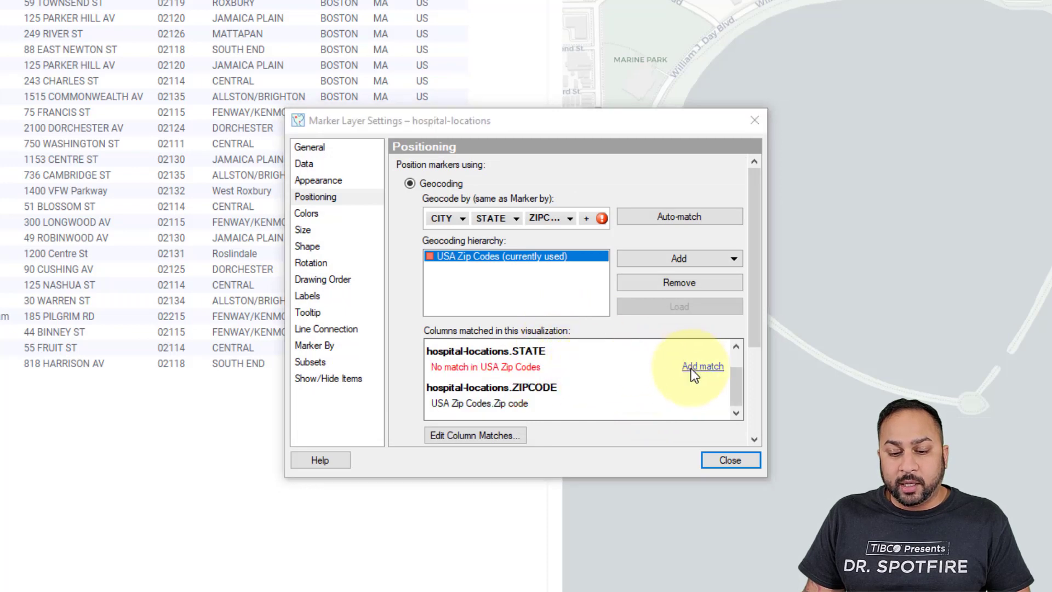
pyautogui.click(694, 369)
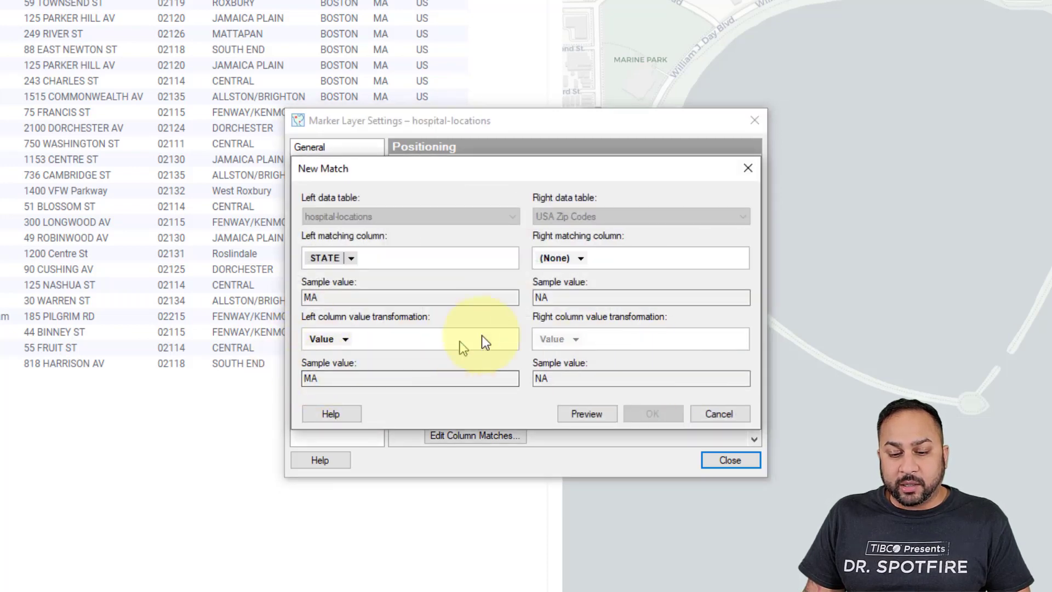
pyautogui.click(560, 258)
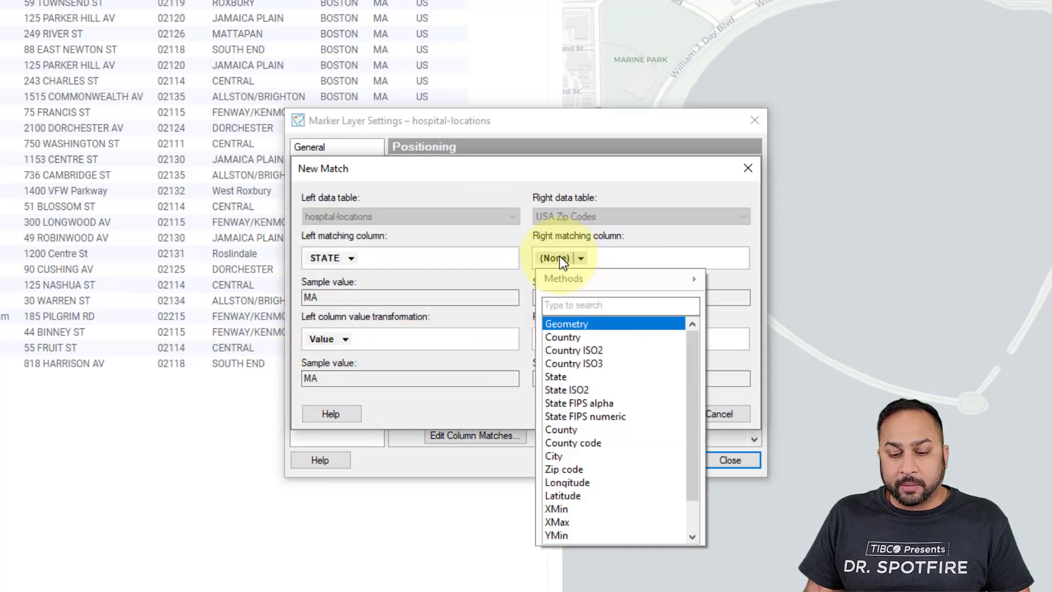
pyautogui.click(570, 403)
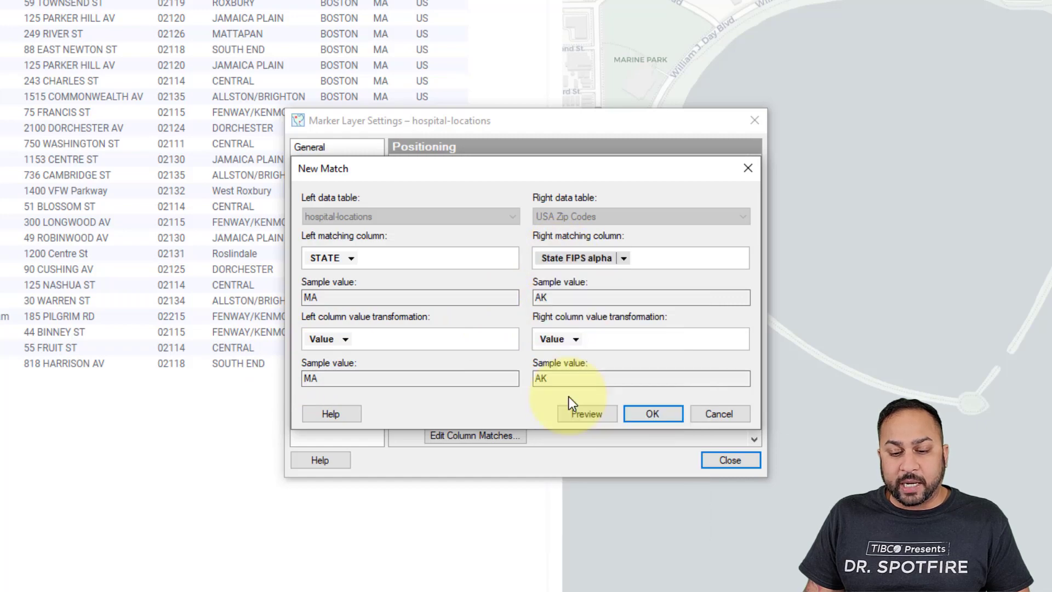
pyautogui.click(650, 416)
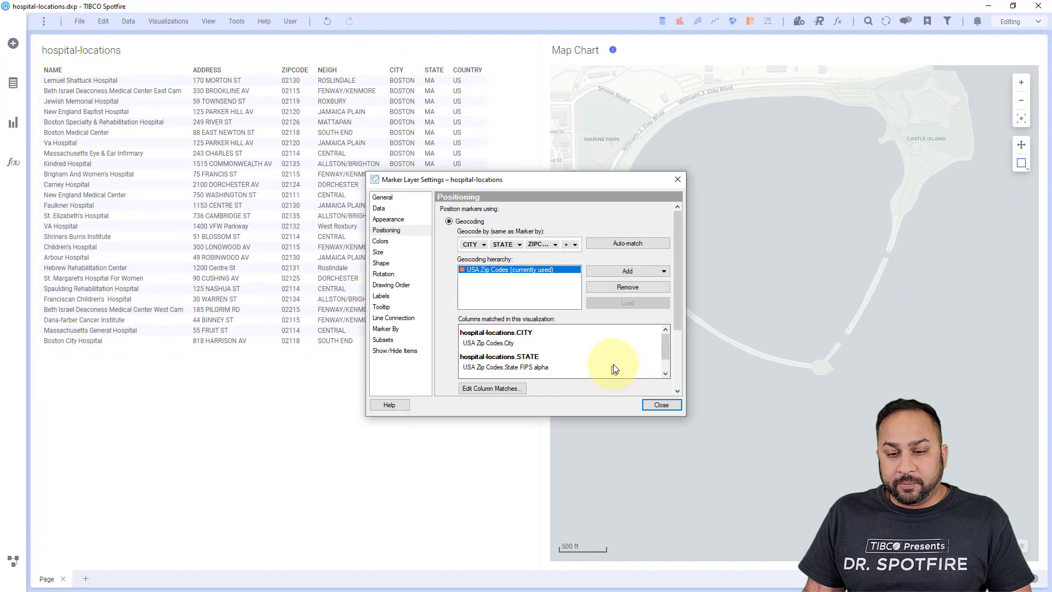
pyautogui.moveTo(636, 180); pyautogui.dragTo(444, 164)
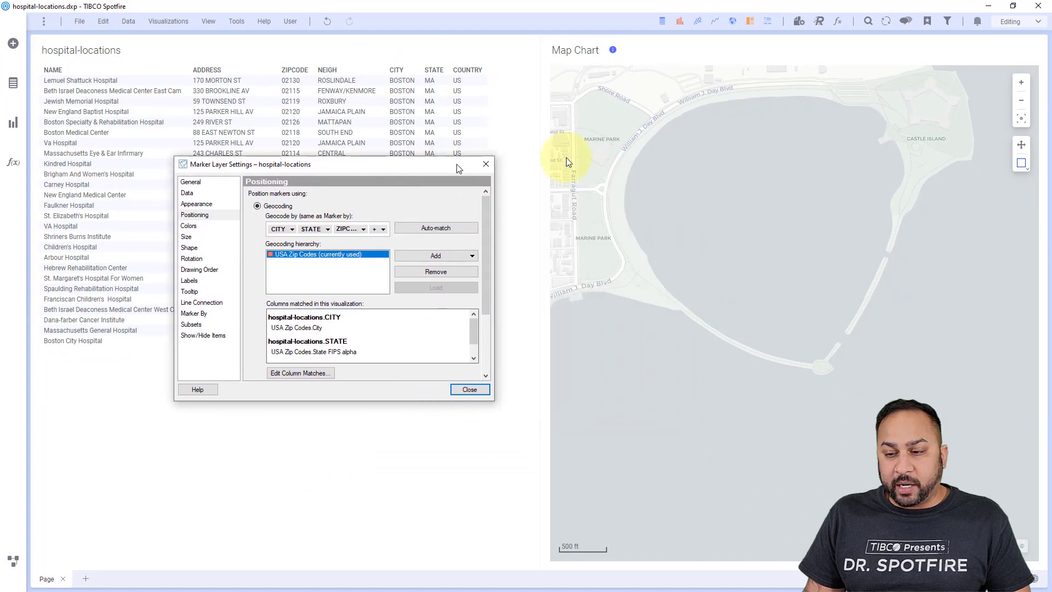
# Zoom the map out to show all hospitals and check the large central Boston marker
pyautogui.click(1023, 120)
pyautogui.click(860, 151)
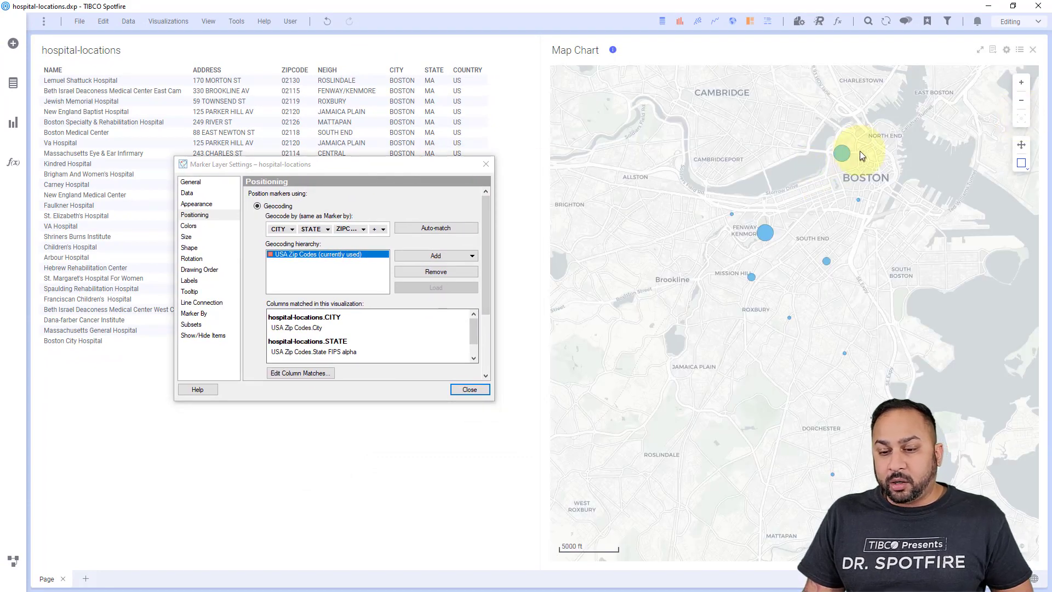
pyautogui.click(199, 241)
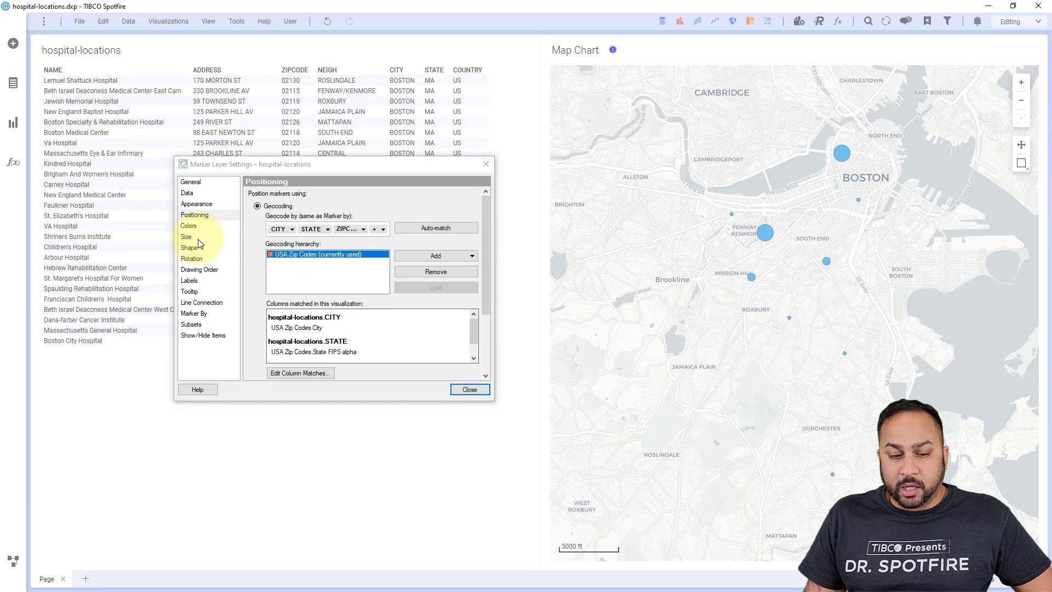
# Make all hospital markers the same size, close the layer settings, and show analytic tools
pyautogui.click(198, 239)
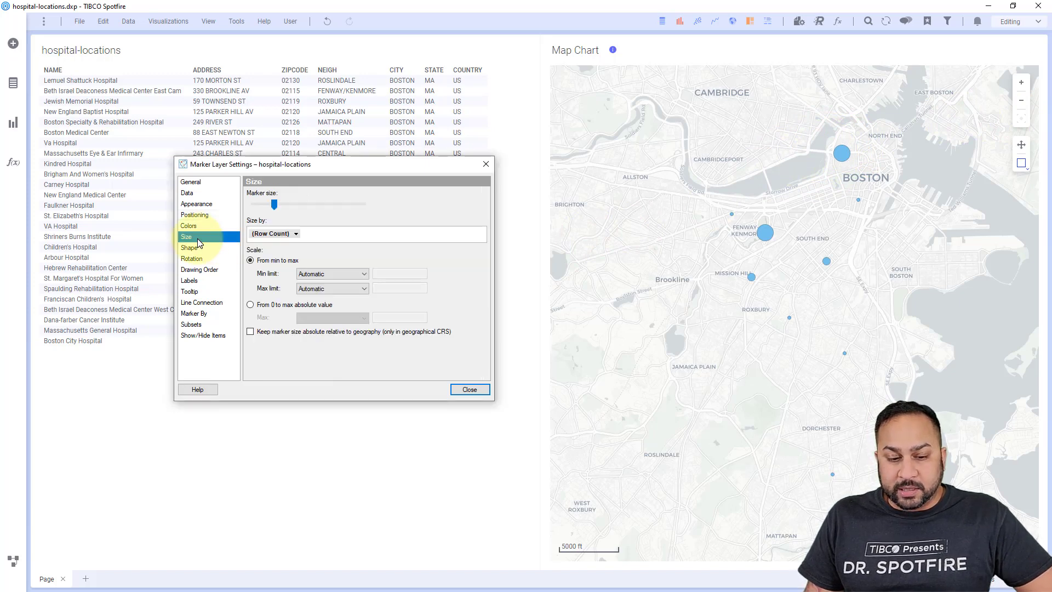
pyautogui.click(296, 234)
pyautogui.click(320, 461)
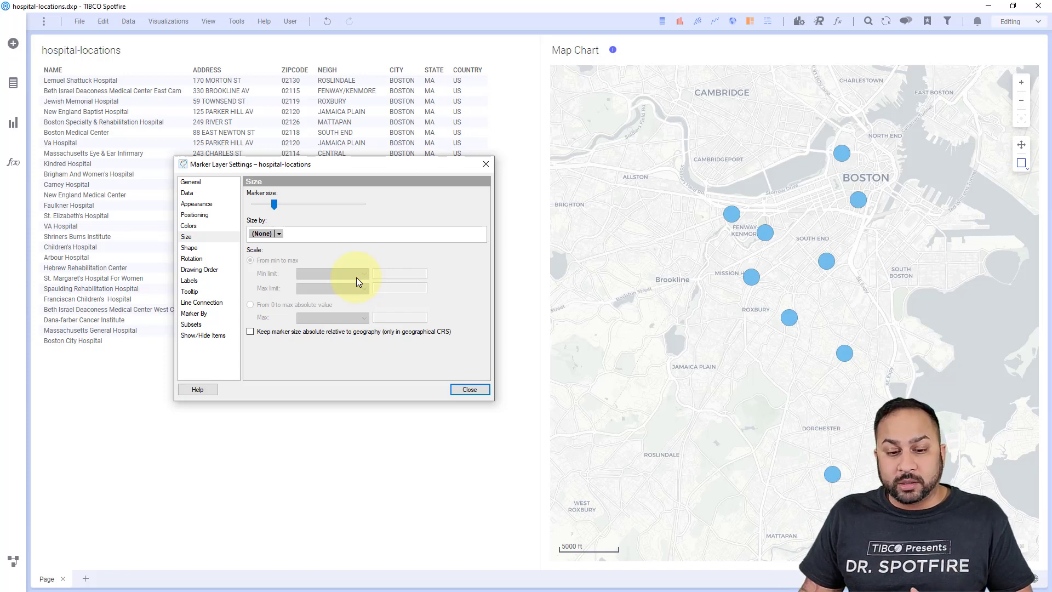
pyautogui.click(483, 392)
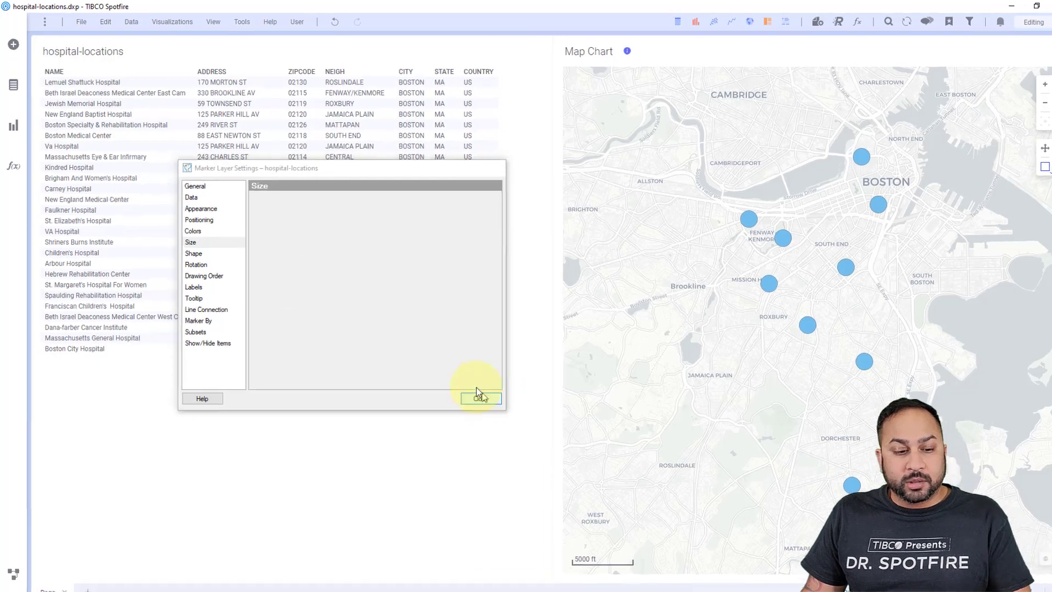
pyautogui.click(8, 168)
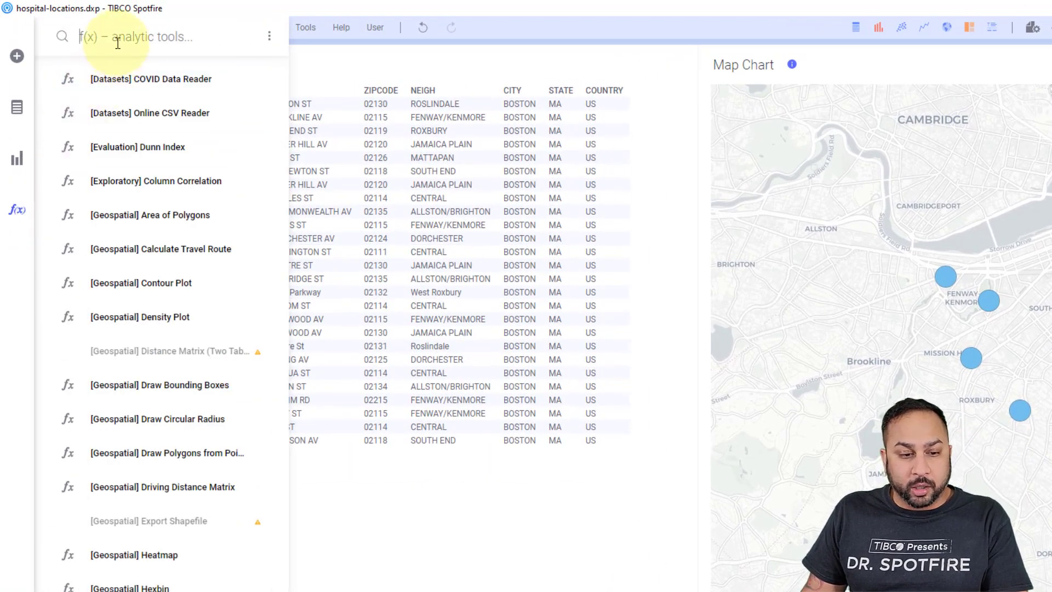
# Open the Location Geocoder function and supply its API key from document property api.key
pyautogui.write('geoco')
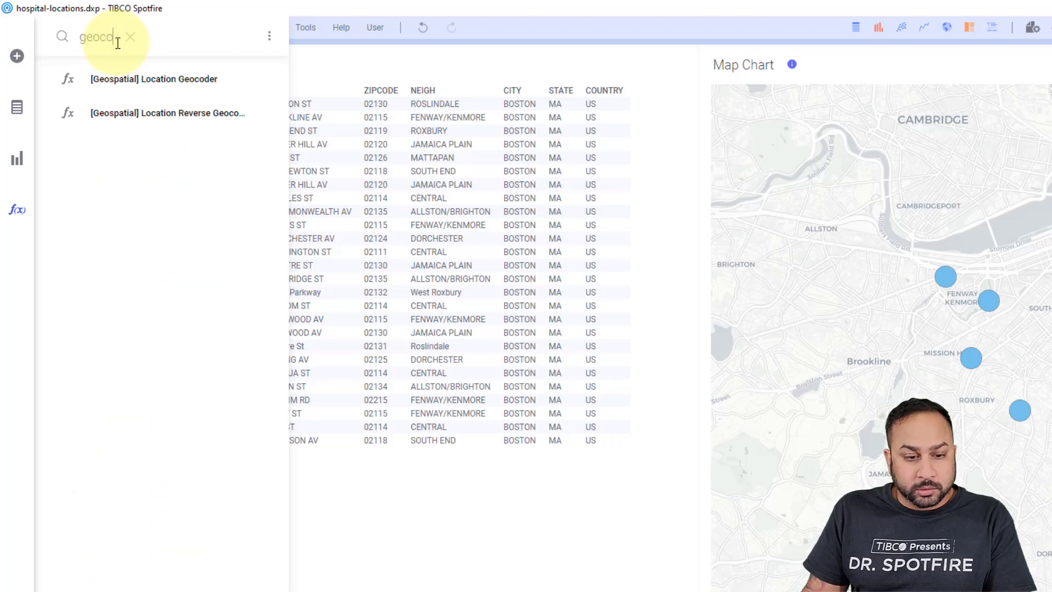
pyautogui.click(207, 82)
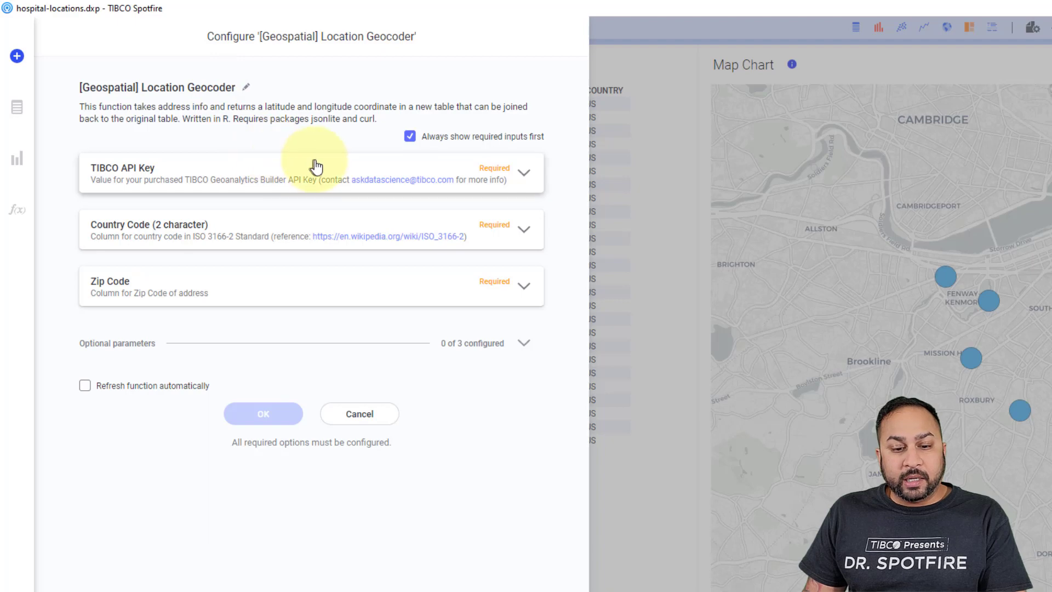
pyautogui.click(504, 188)
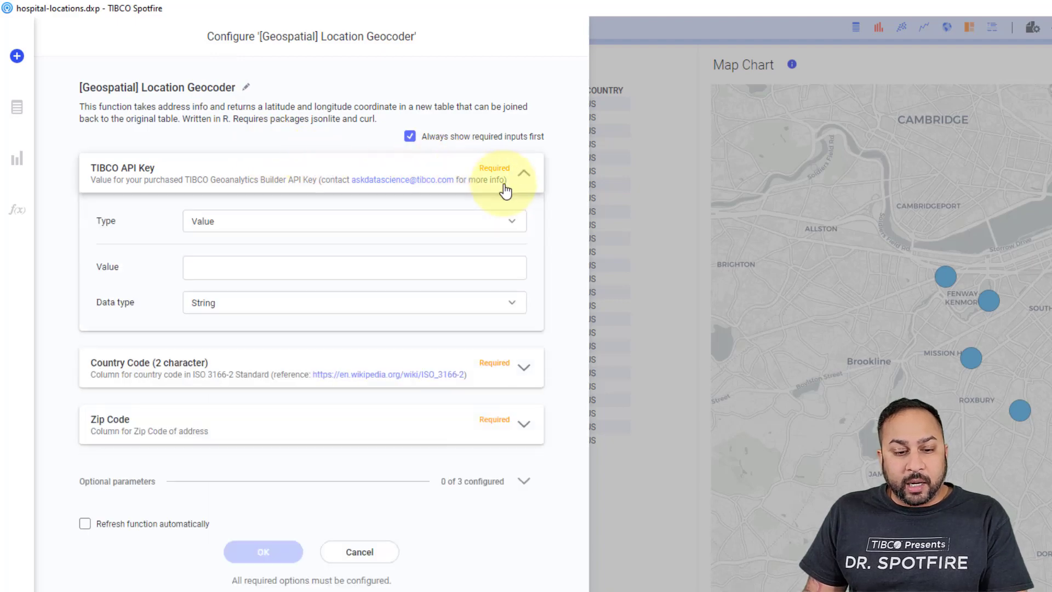
pyautogui.click(266, 228)
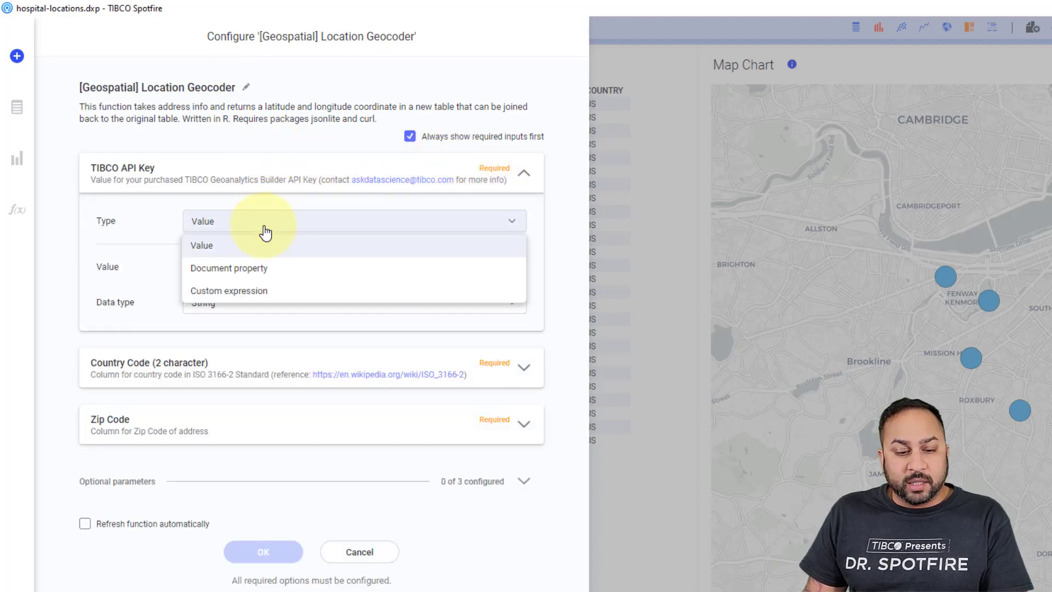
pyautogui.click(250, 268)
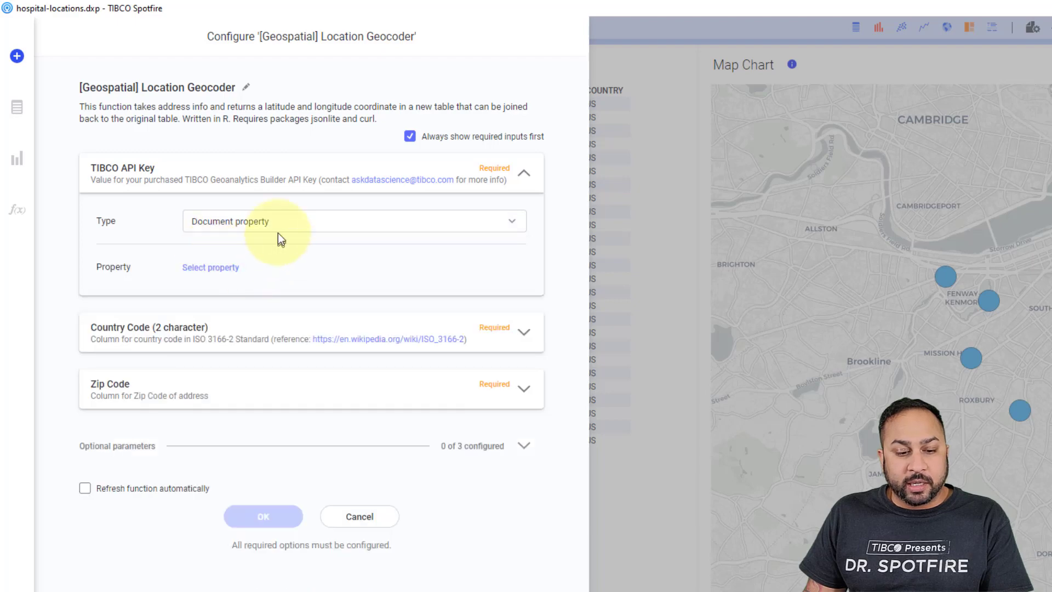
pyautogui.click(215, 272)
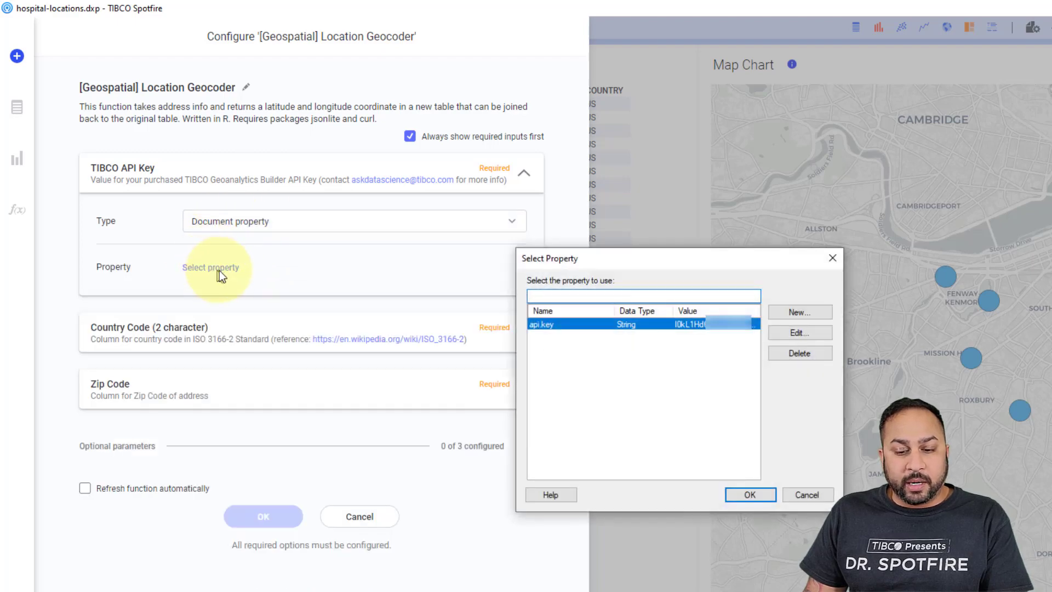
pyautogui.click(730, 491)
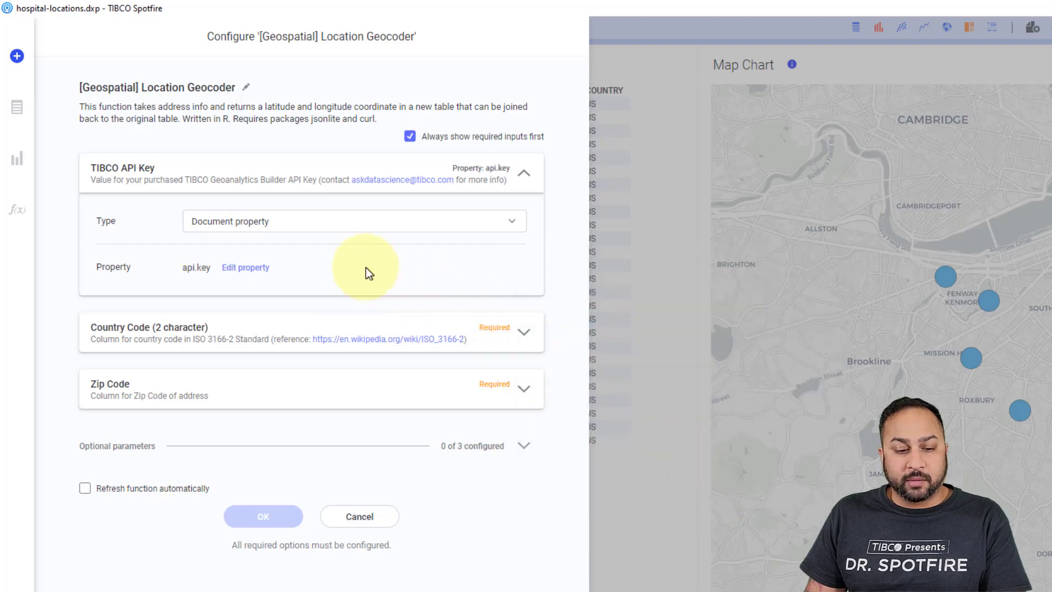
# Map the COUNTRY column to Country Code and ZIPCODE to Zip Code
pyautogui.click(268, 324)
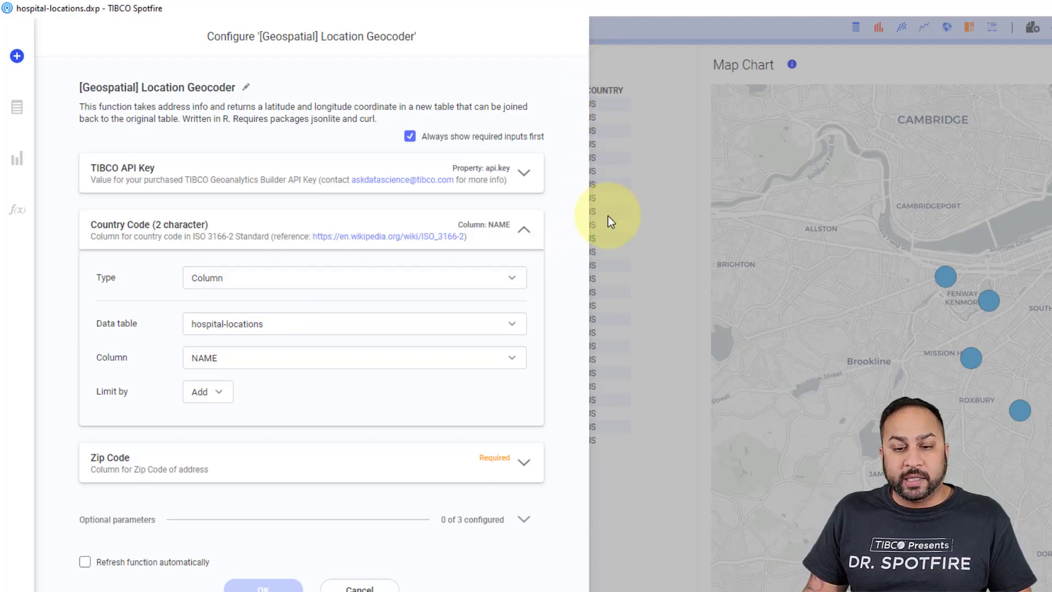
pyautogui.click(275, 359)
pyautogui.click(210, 520)
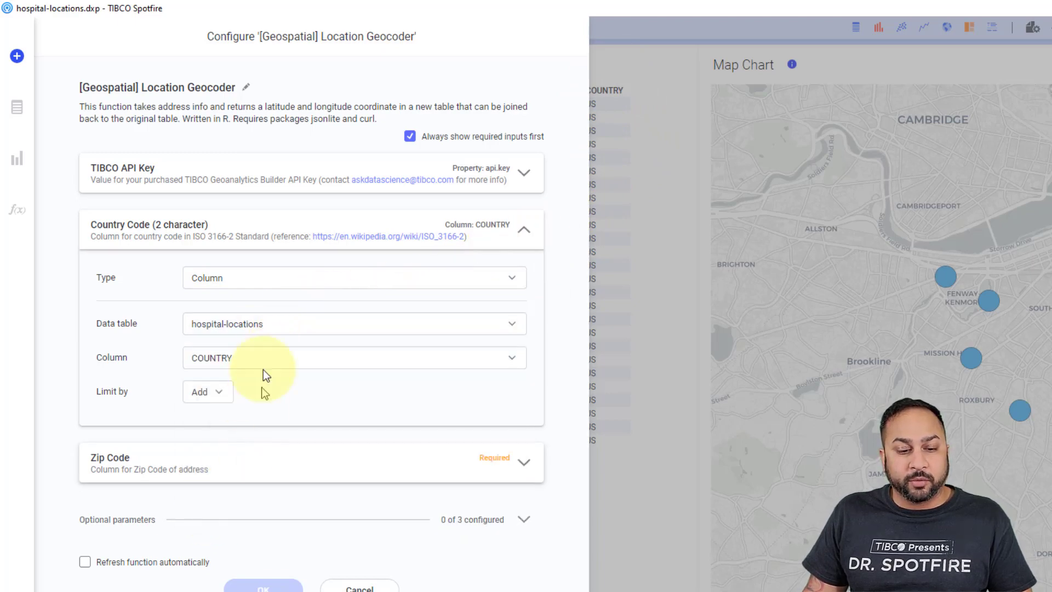
pyautogui.click(331, 454)
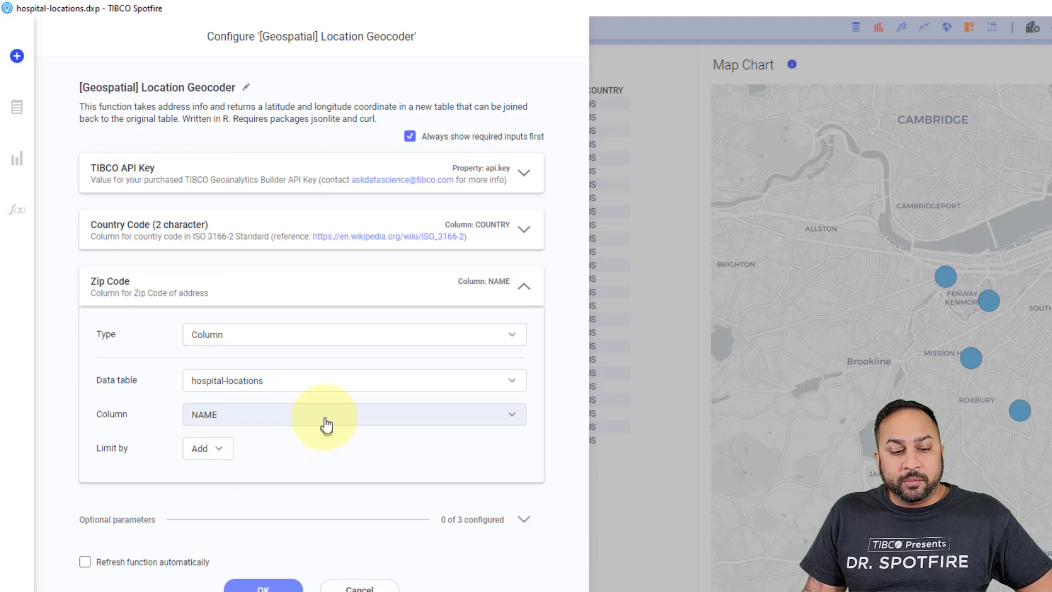
pyautogui.click(253, 415)
pyautogui.click(234, 485)
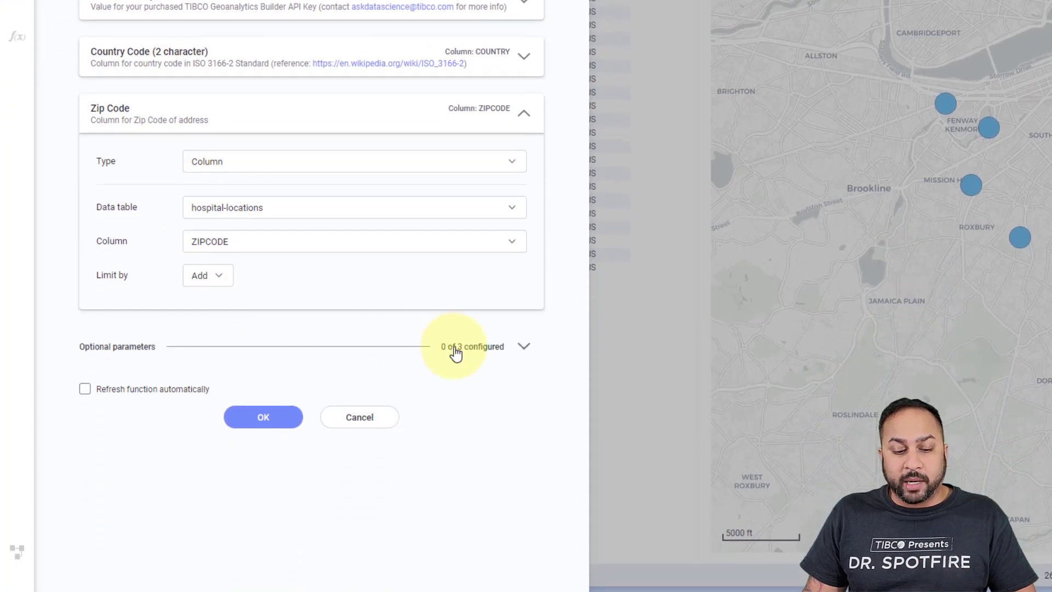
# Map the optional Street Address, City and State inputs to ADDRESS, CITY and STATE
pyautogui.click(455, 354)
pyautogui.scroll(-1, 459, 351)
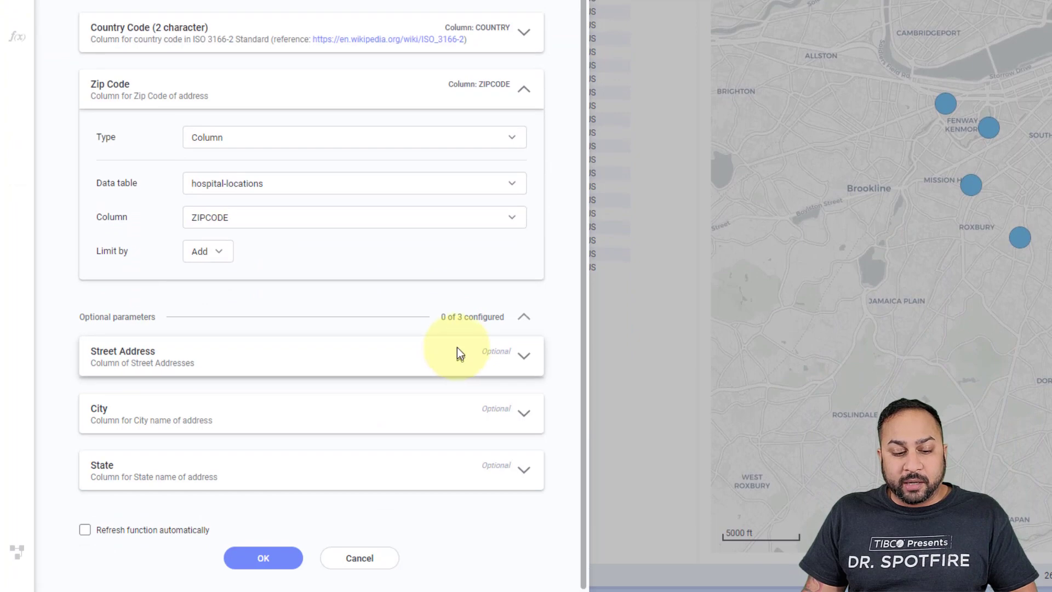
pyautogui.click(457, 351)
pyautogui.click(343, 340)
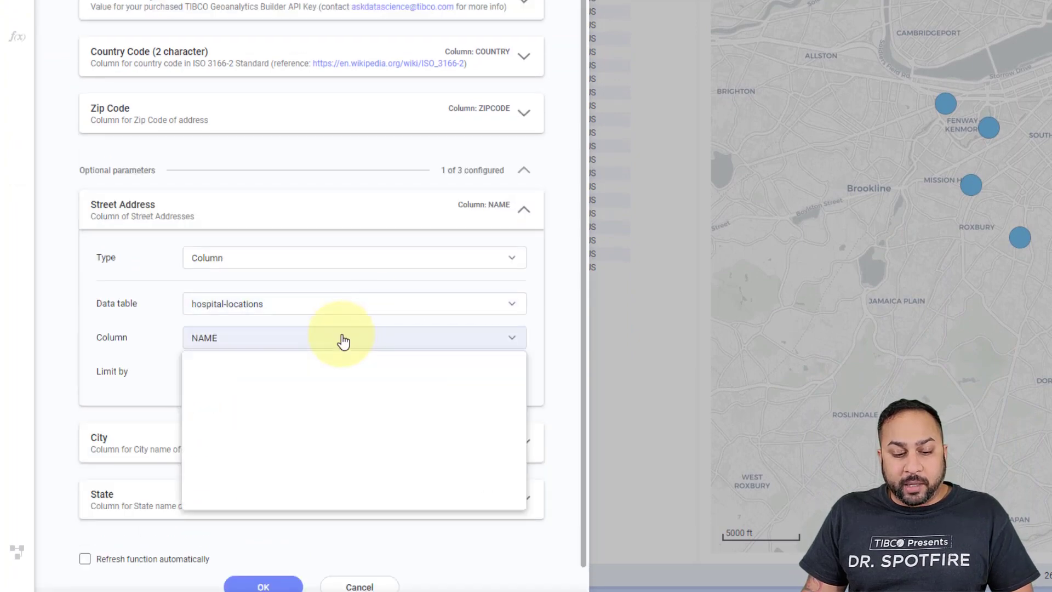
pyautogui.click(285, 388)
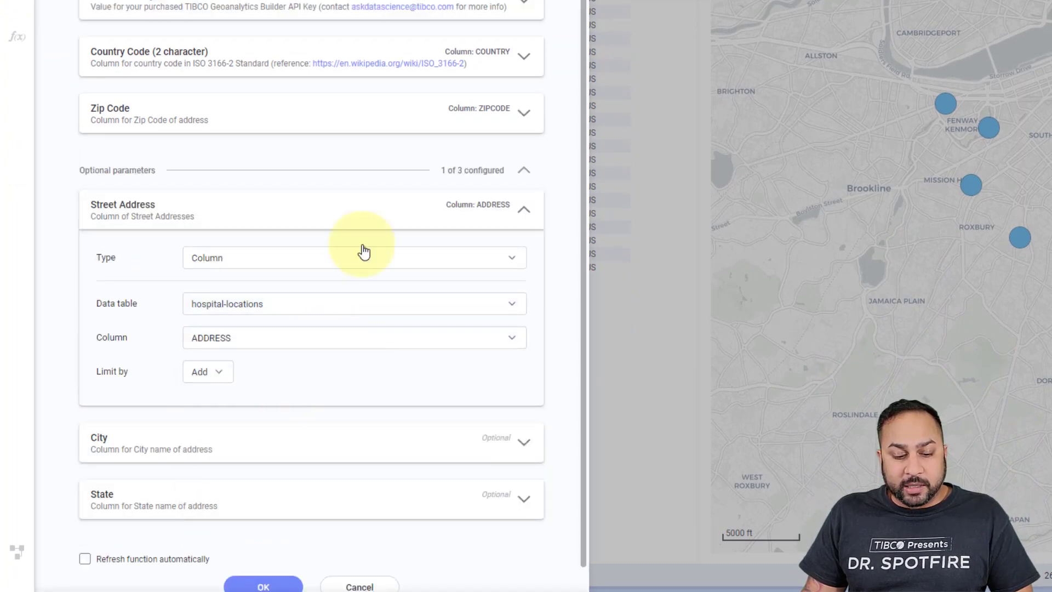
pyautogui.click(364, 449)
pyautogui.click(313, 392)
pyautogui.click(213, 509)
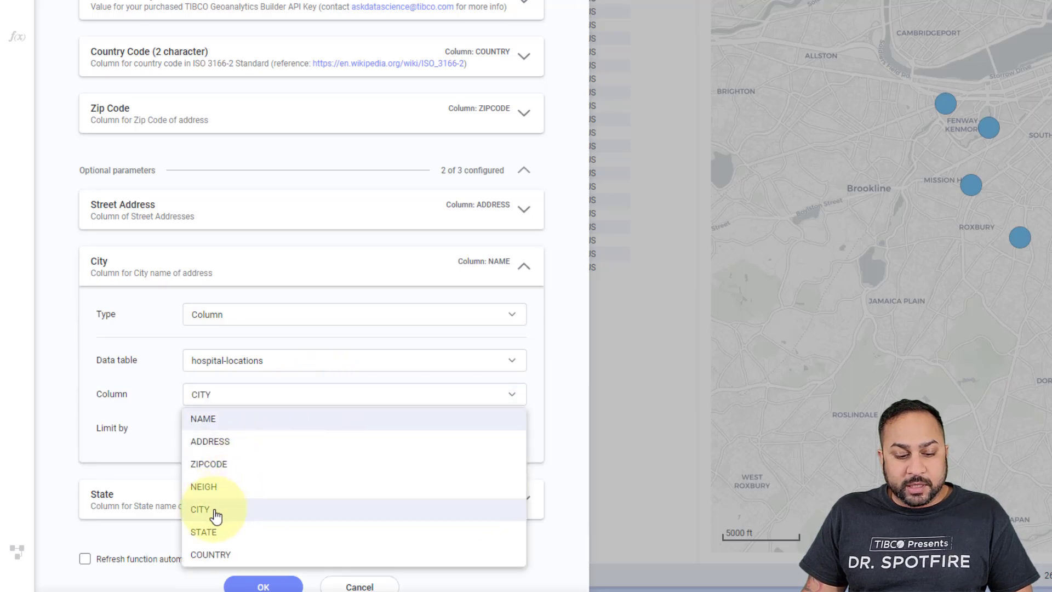
pyautogui.click(230, 503)
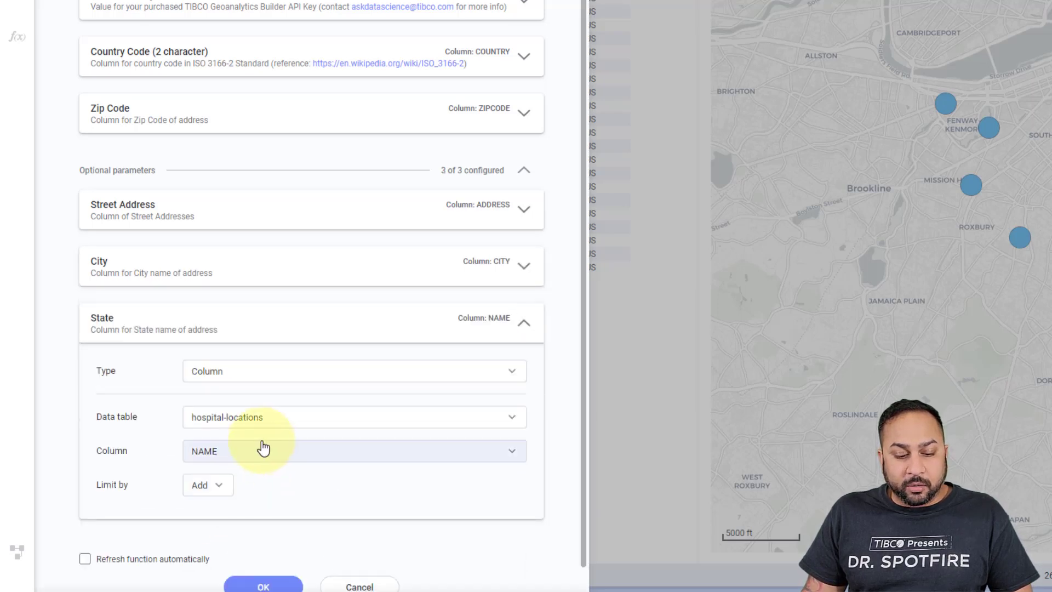
pyautogui.click(263, 448)
pyautogui.click(209, 555)
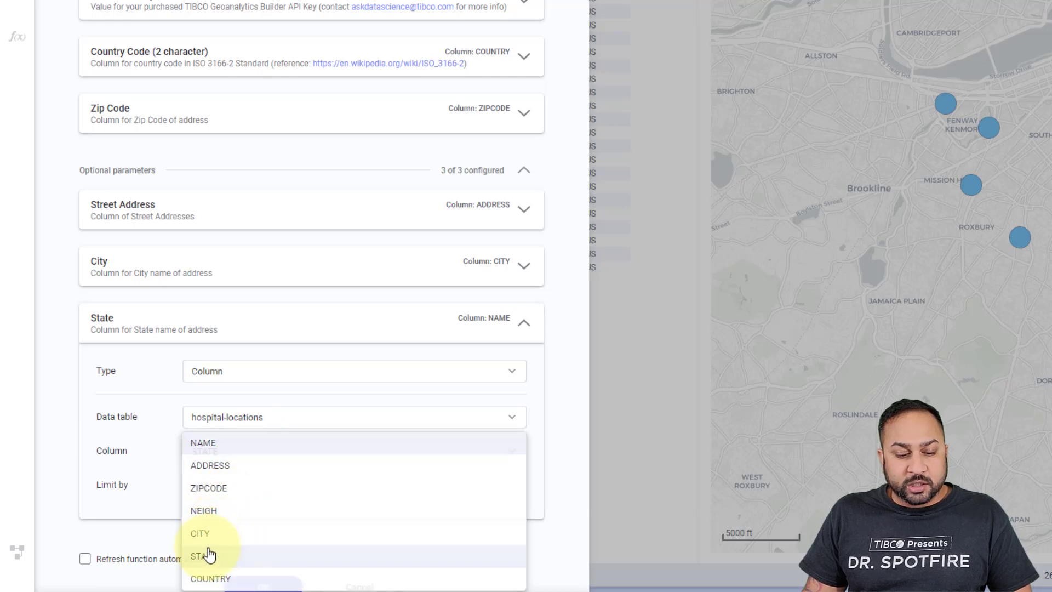
pyautogui.scroll(-1, 324, 348)
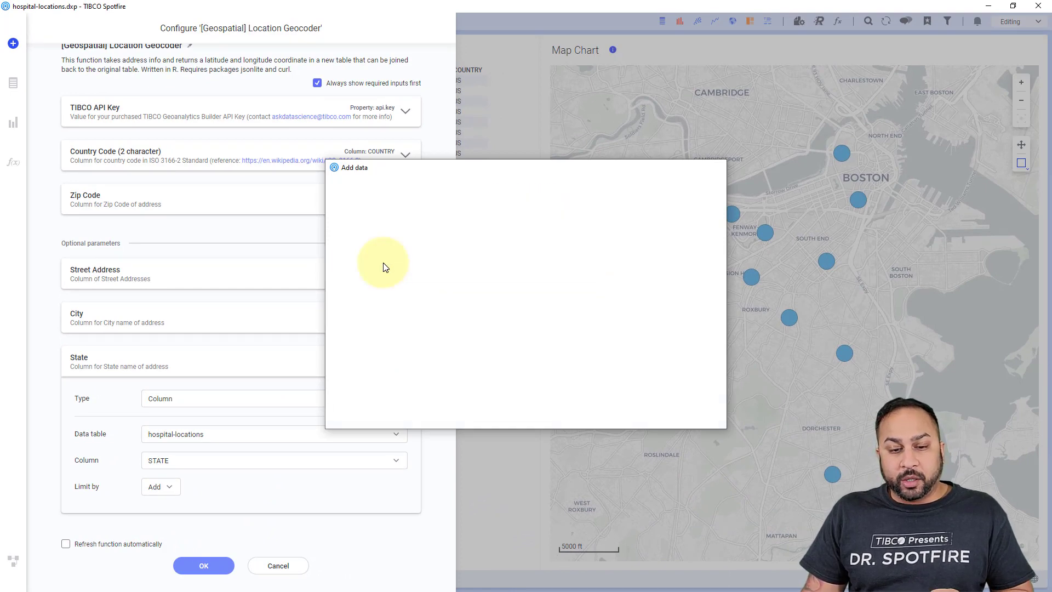
# Show the geocoder's Output Table in the data canvas to check its Latitude and Longitude columns
pyautogui.click(222, 246)
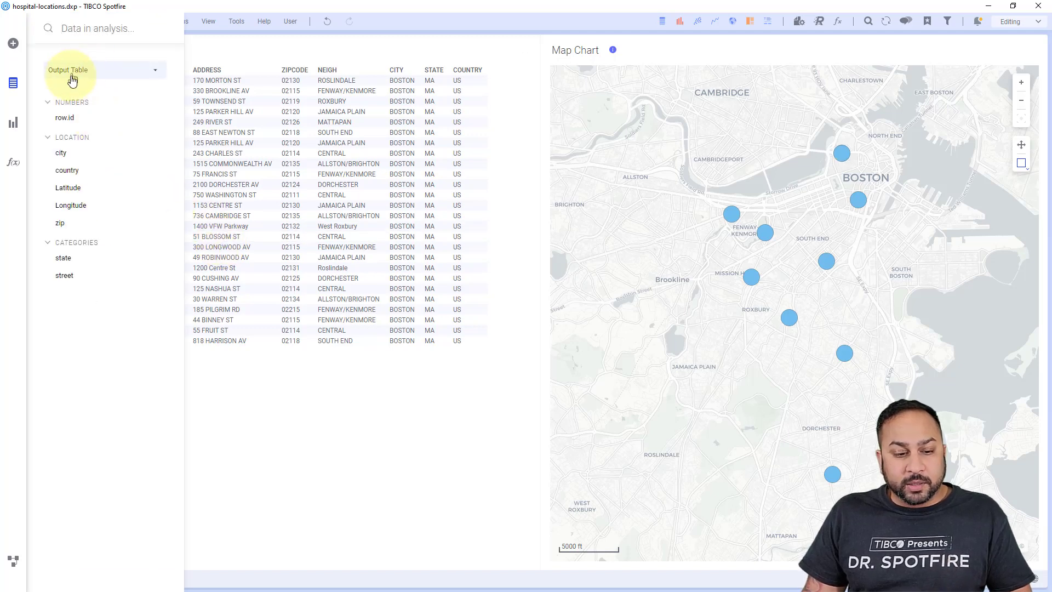
pyautogui.click(13, 560)
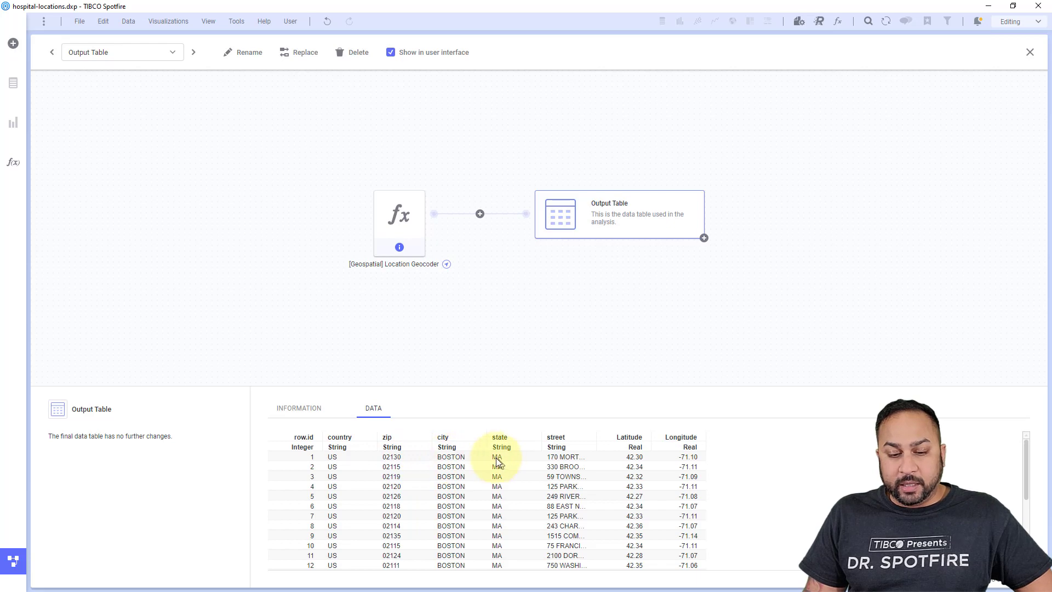
# Add columns to hospital-locations from the Output Table and open the column-matching settings
pyautogui.click(172, 51)
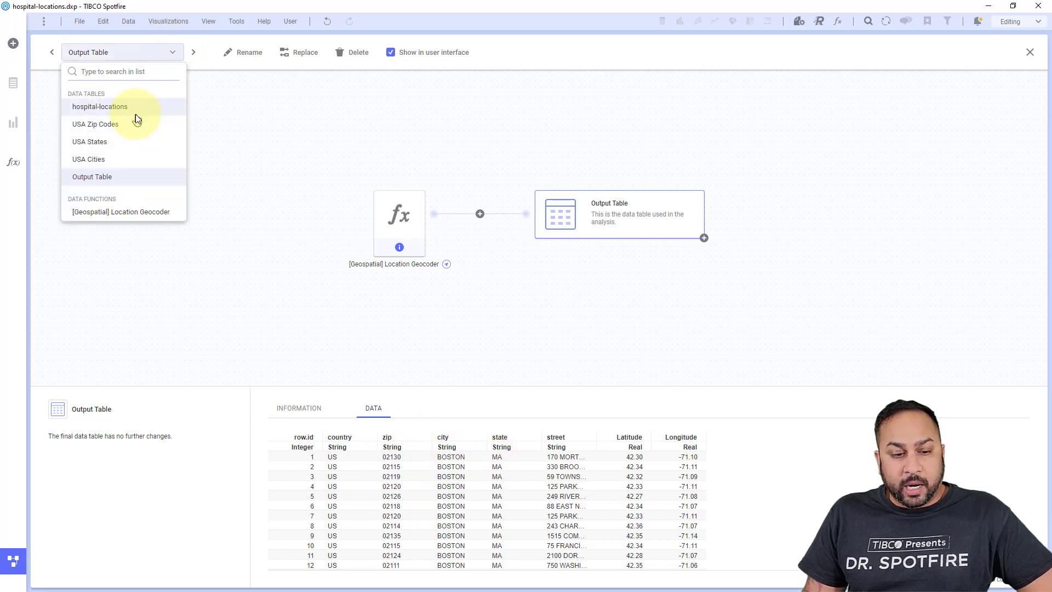
pyautogui.click(136, 112)
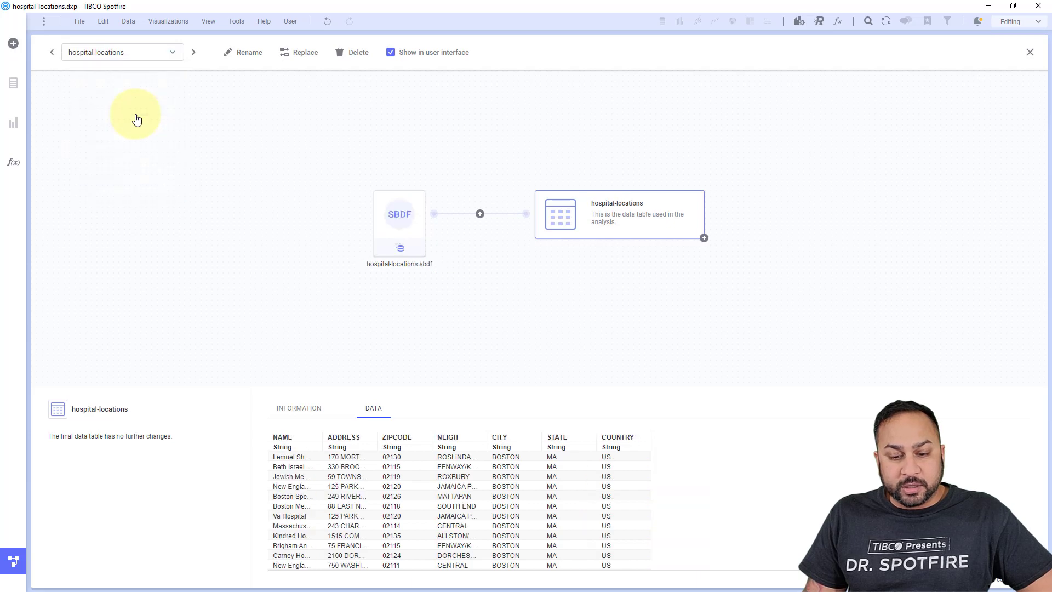
pyautogui.click(481, 214)
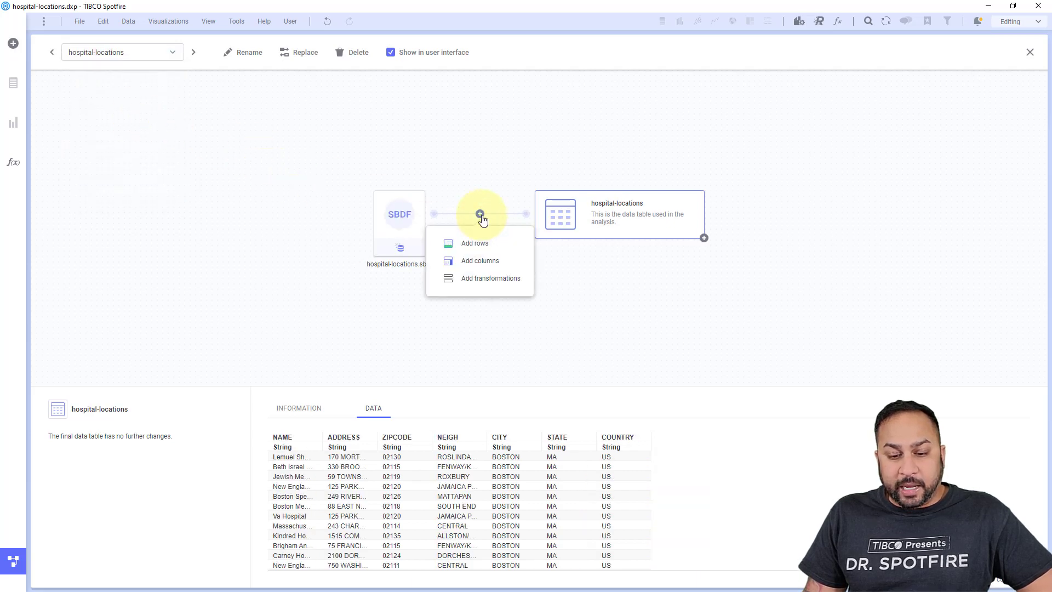
pyautogui.click(470, 263)
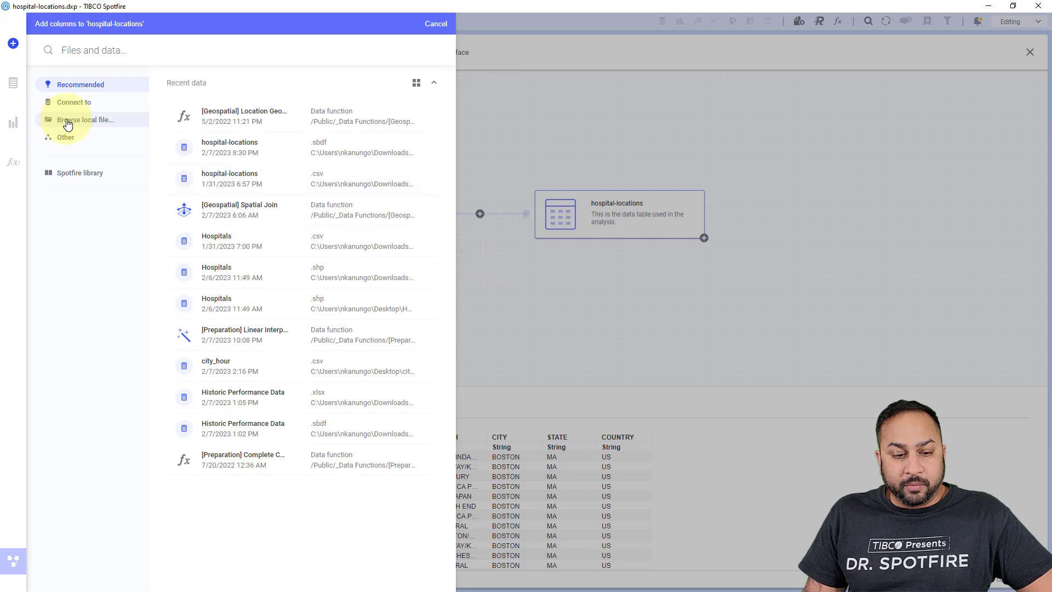
pyautogui.click(72, 146)
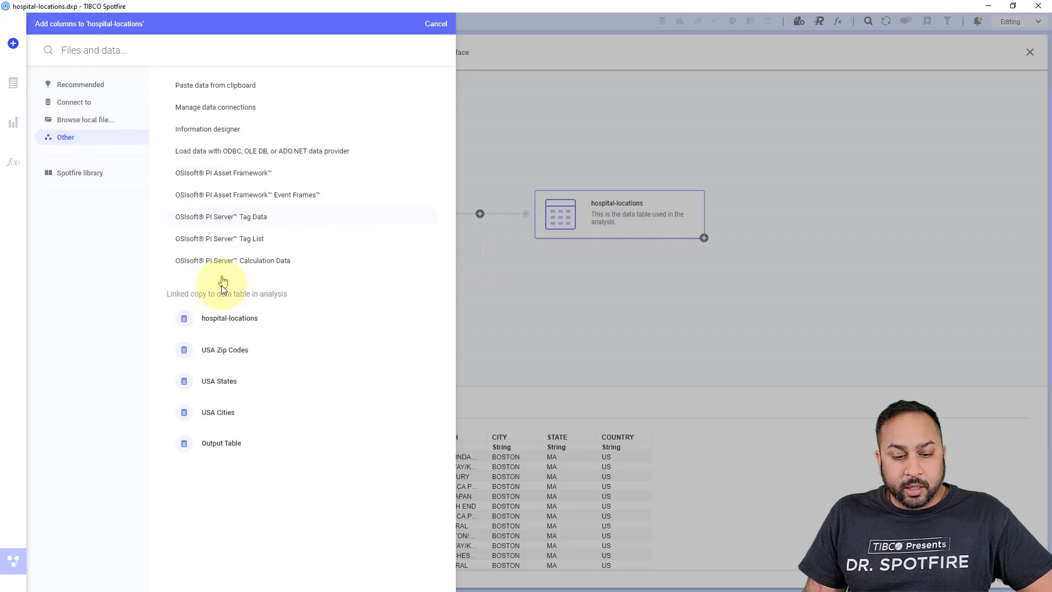
pyautogui.click(219, 442)
pyautogui.click(171, 158)
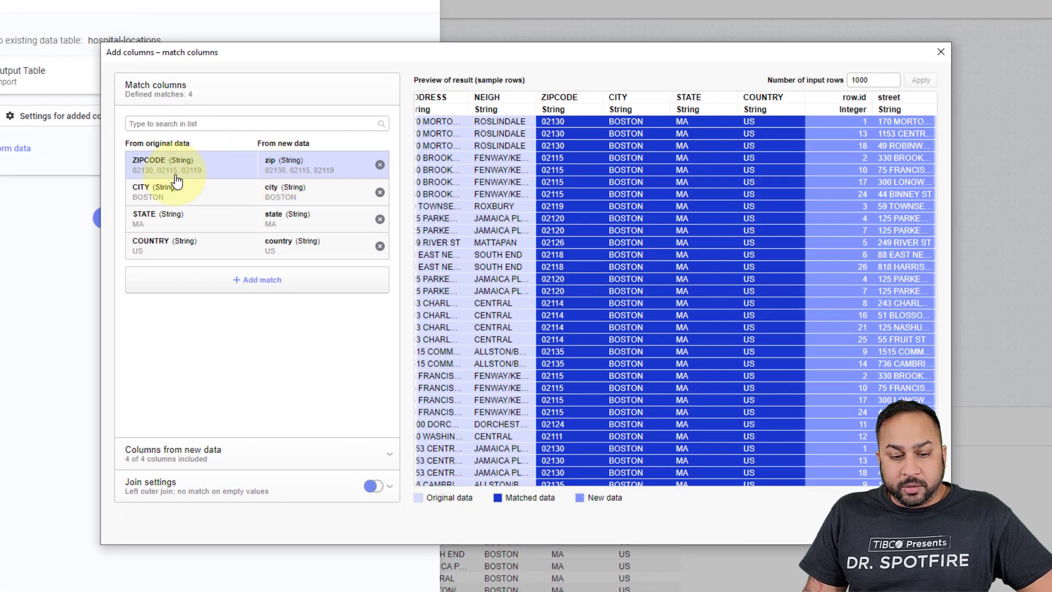
# Add a join match pairing ADDRESS in hospital-locations with street in the Output Table
pyautogui.click(264, 282)
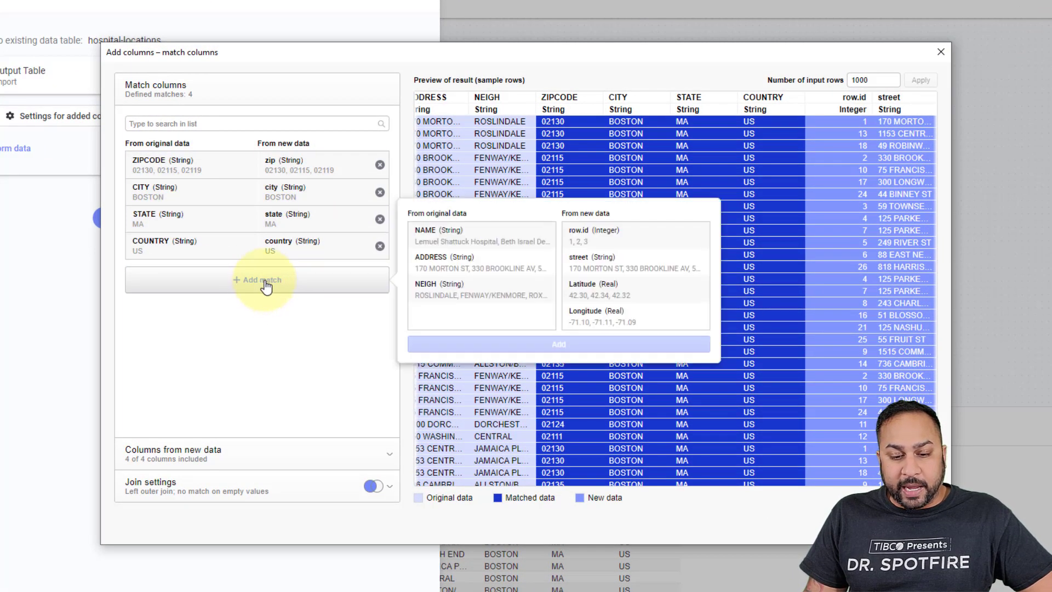
pyautogui.click(425, 263)
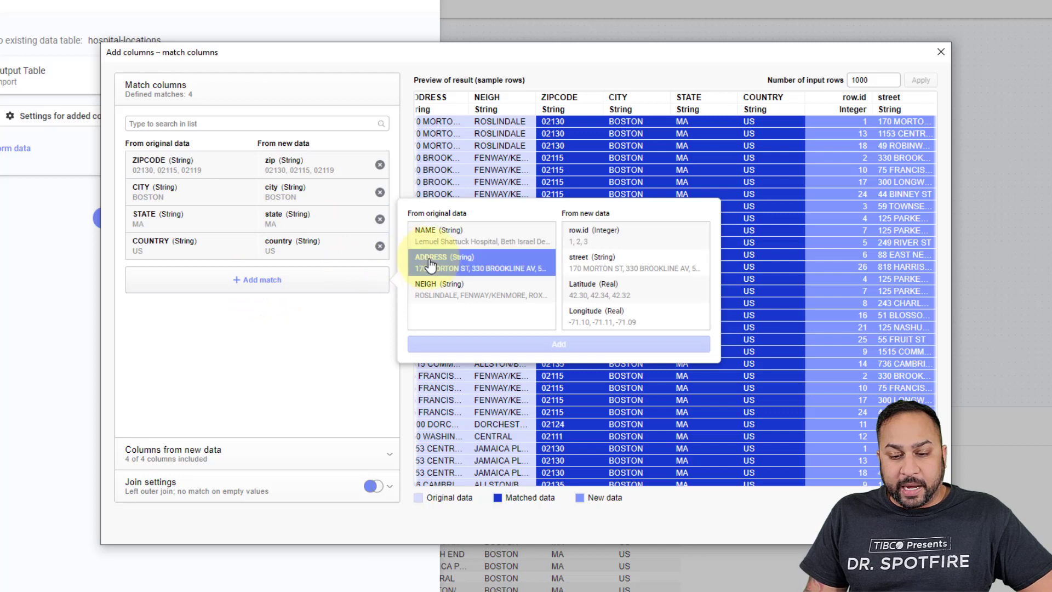
pyautogui.click(577, 262)
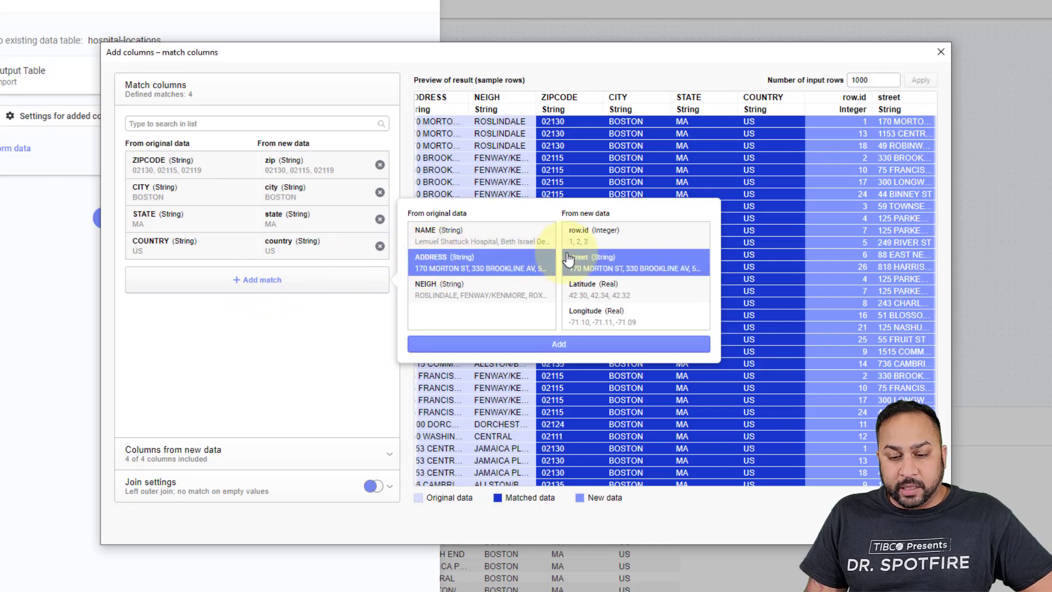
pyautogui.click(510, 346)
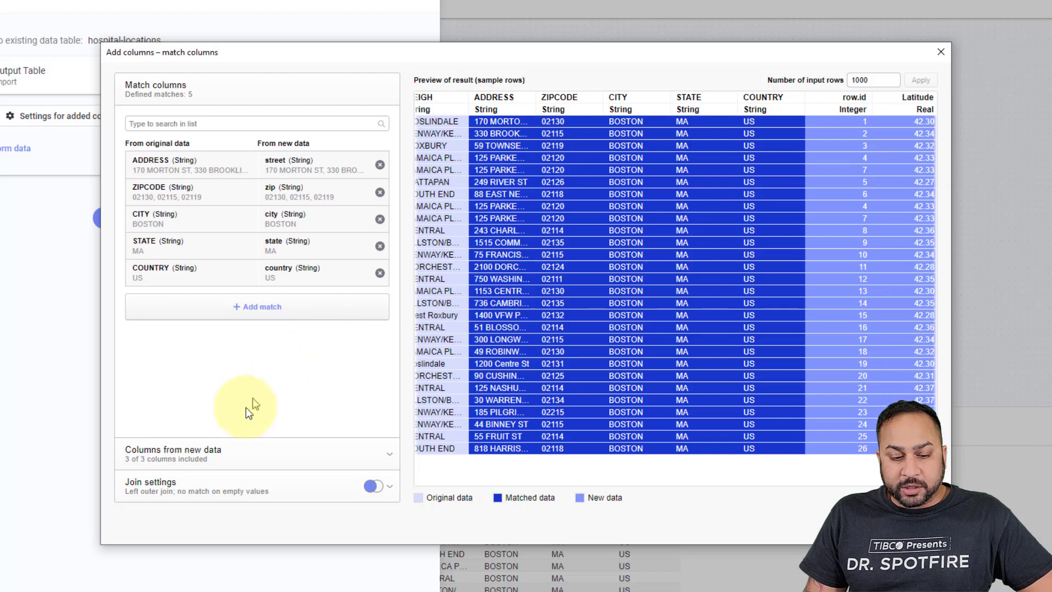
# Exclude row.id from the added columns, finish the join, and return to the map page
pyautogui.click(231, 460)
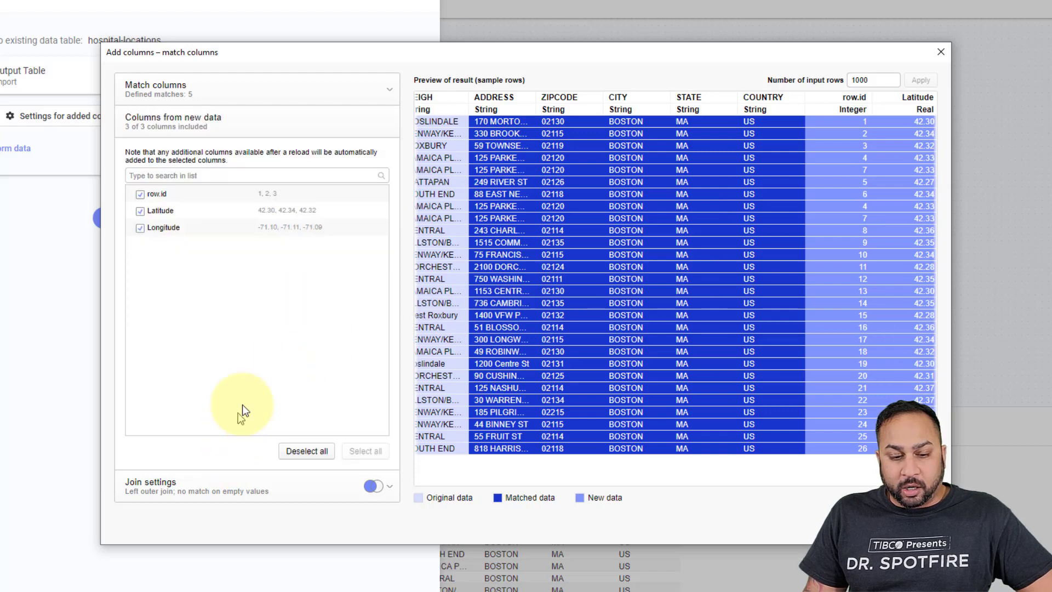
pyautogui.click(164, 196)
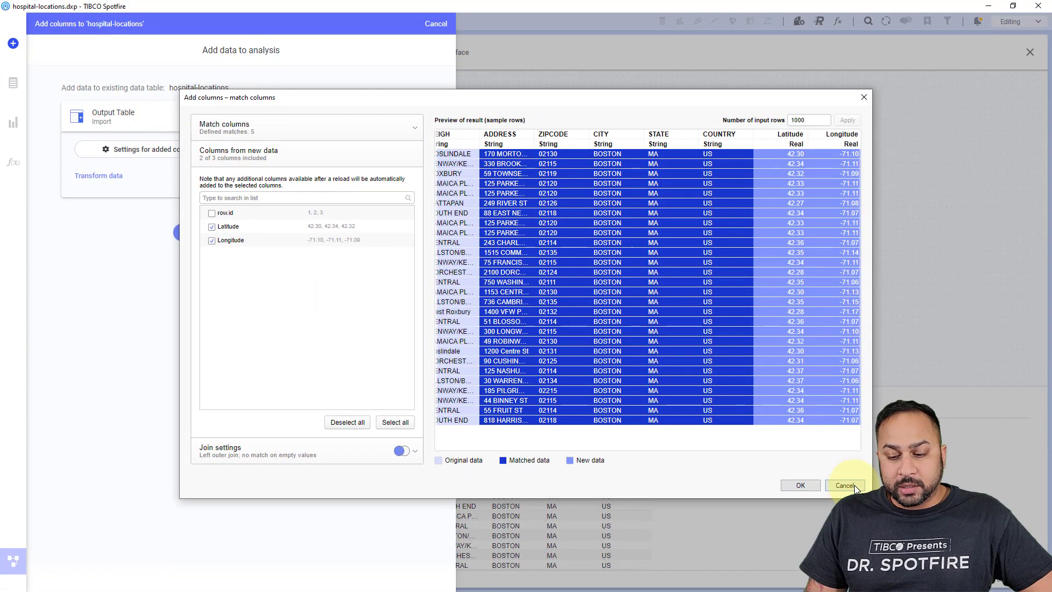
pyautogui.click(802, 486)
pyautogui.click(196, 234)
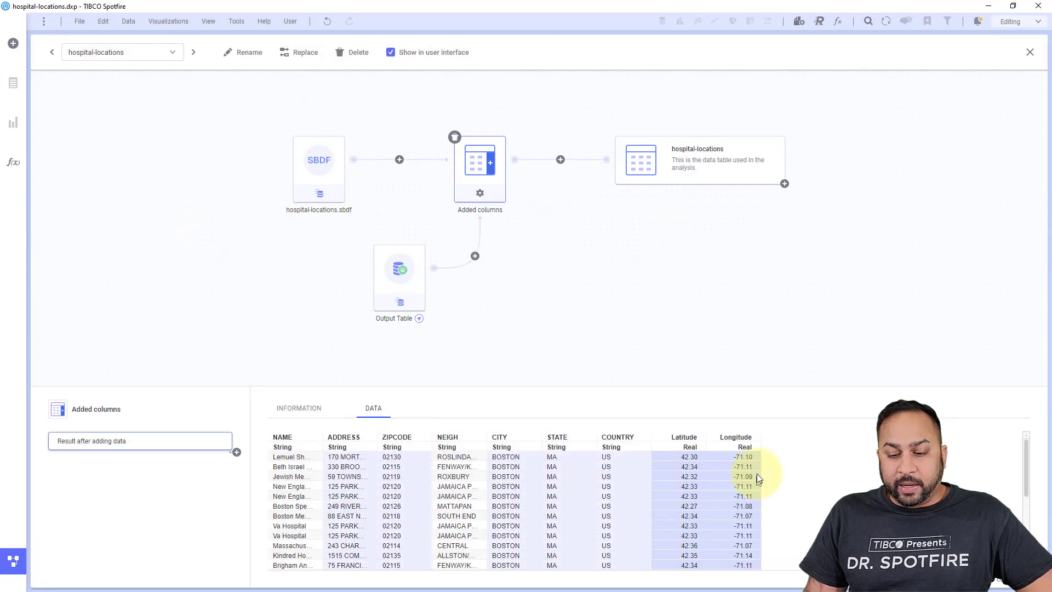
pyautogui.click(16, 558)
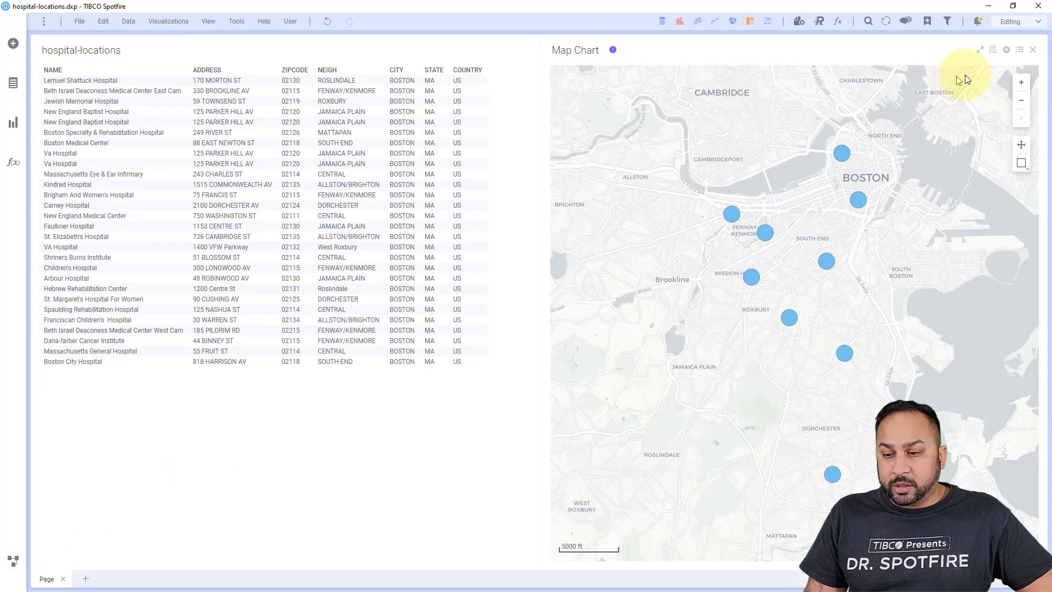
# Position markers by coordinate columns, using Longitude as X with no aggregation
pyautogui.click(1005, 54)
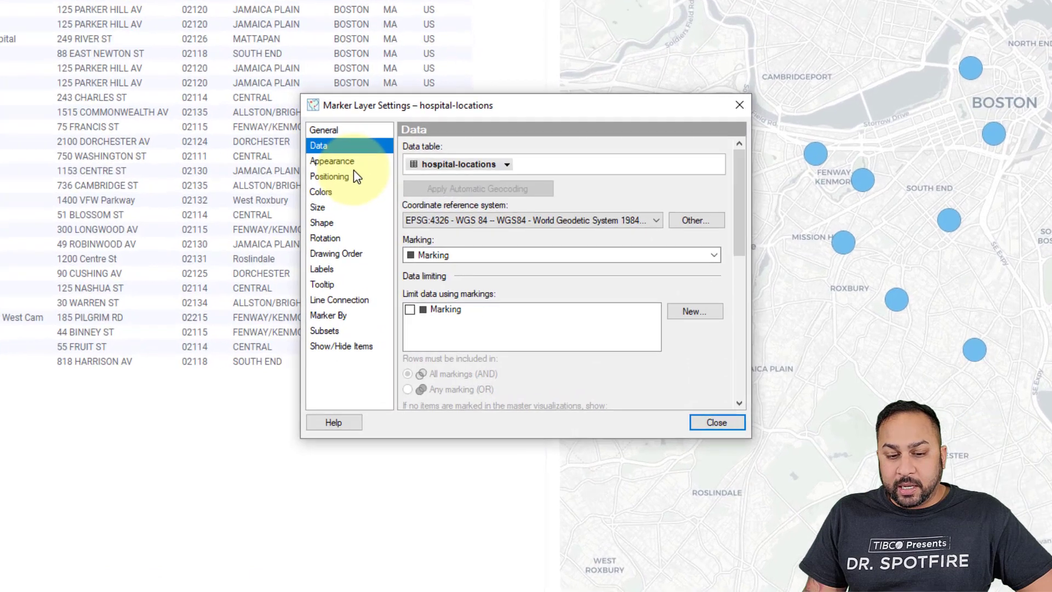
pyautogui.click(410, 231)
pyautogui.scroll(-3, 468, 218)
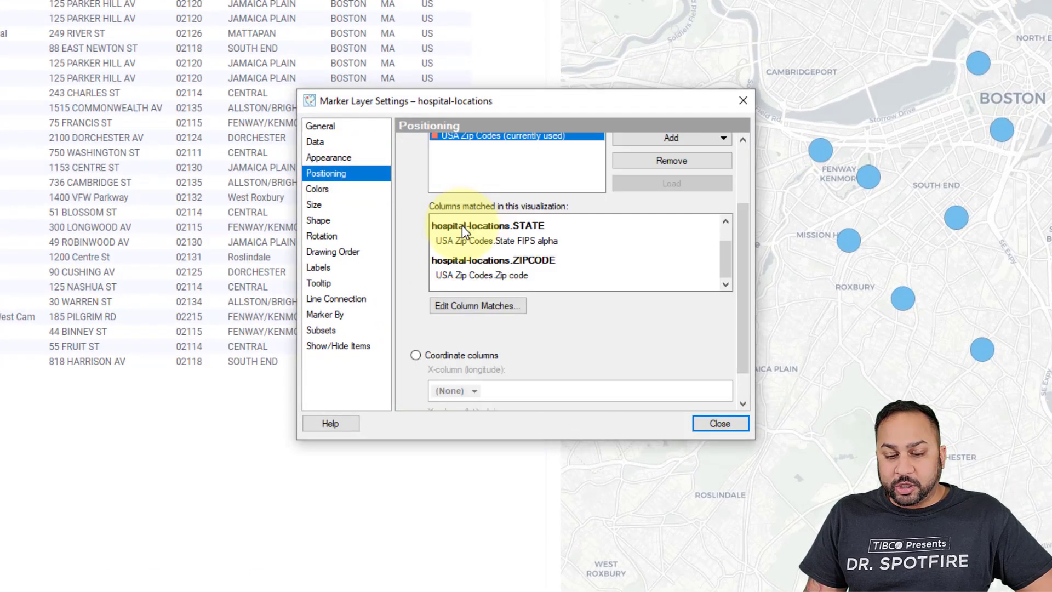
pyautogui.click(466, 355)
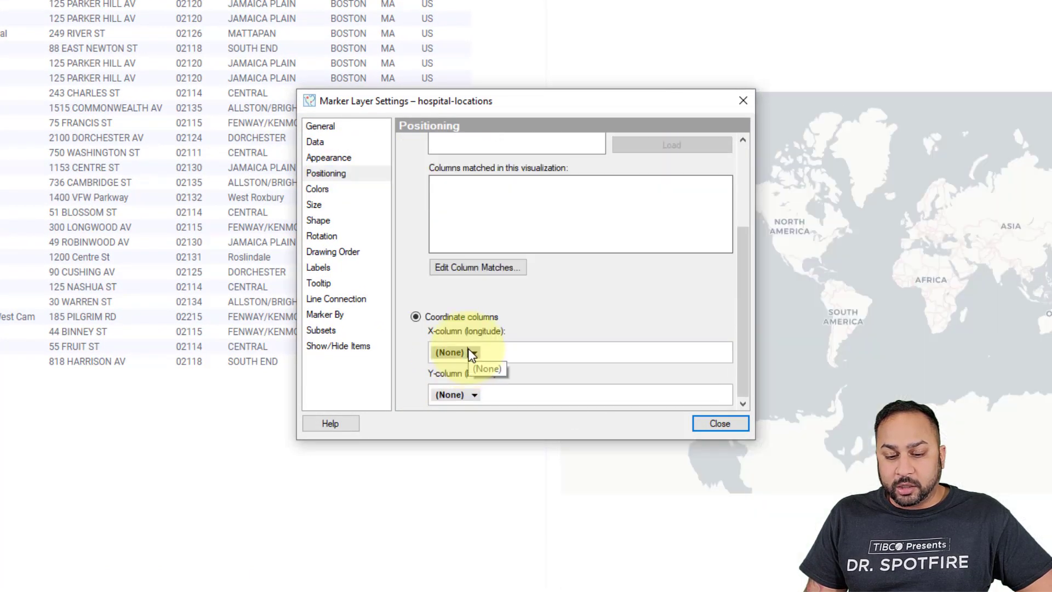
pyautogui.click(472, 353)
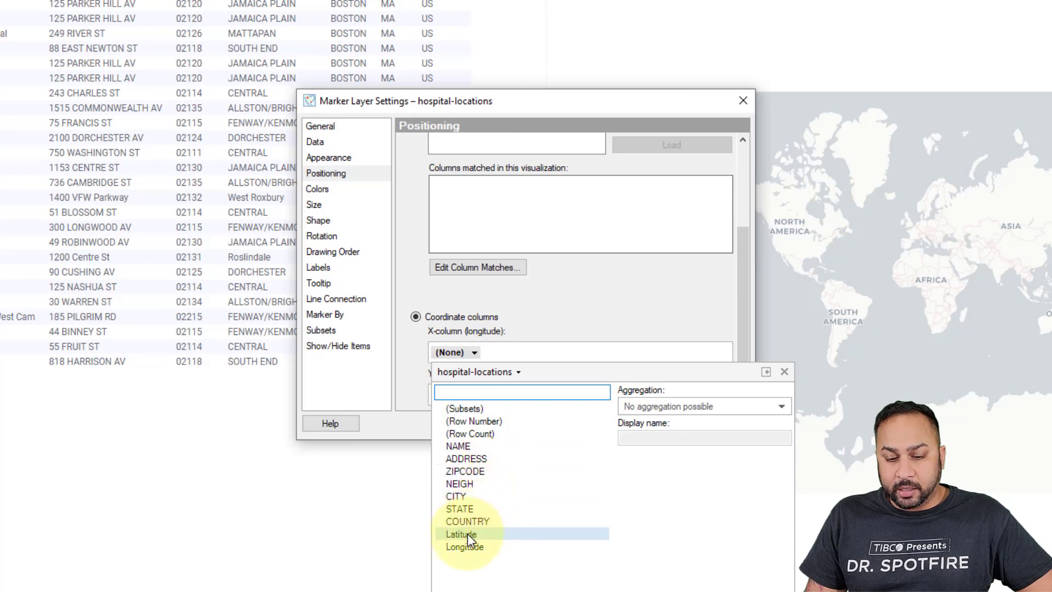
pyautogui.click(466, 547)
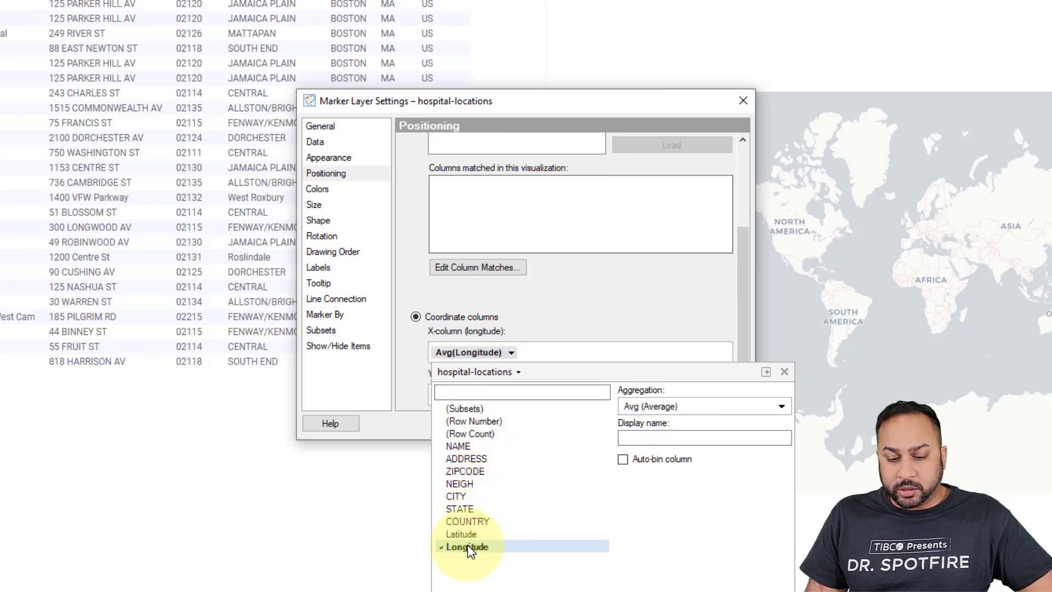
pyautogui.click(636, 410)
pyautogui.click(632, 440)
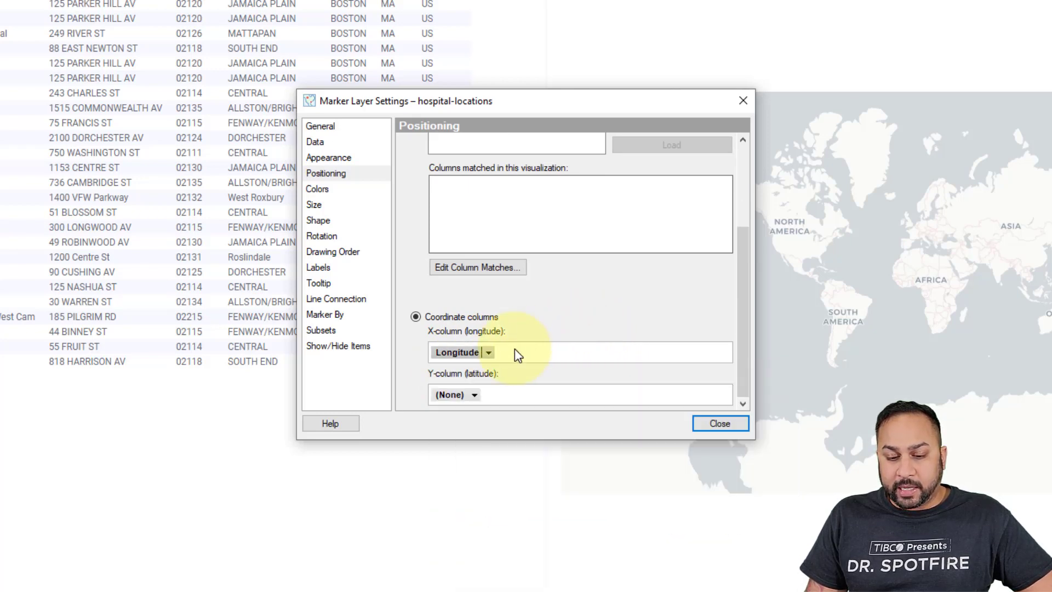
# Use Latitude as Y with no aggregation and close the marker layer settings
pyautogui.click(475, 395)
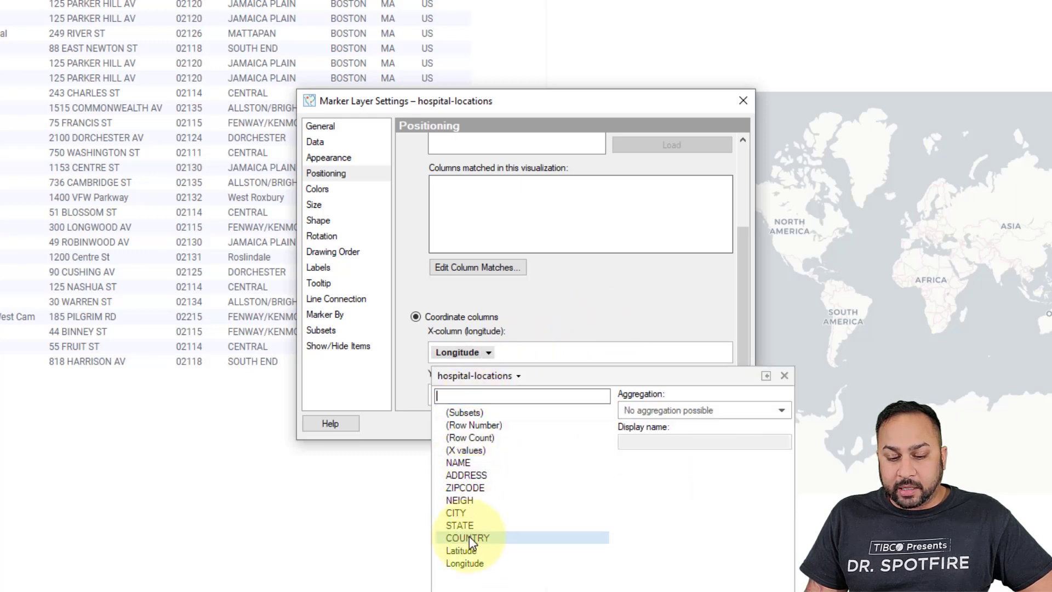
pyautogui.click(466, 551)
pyautogui.click(662, 413)
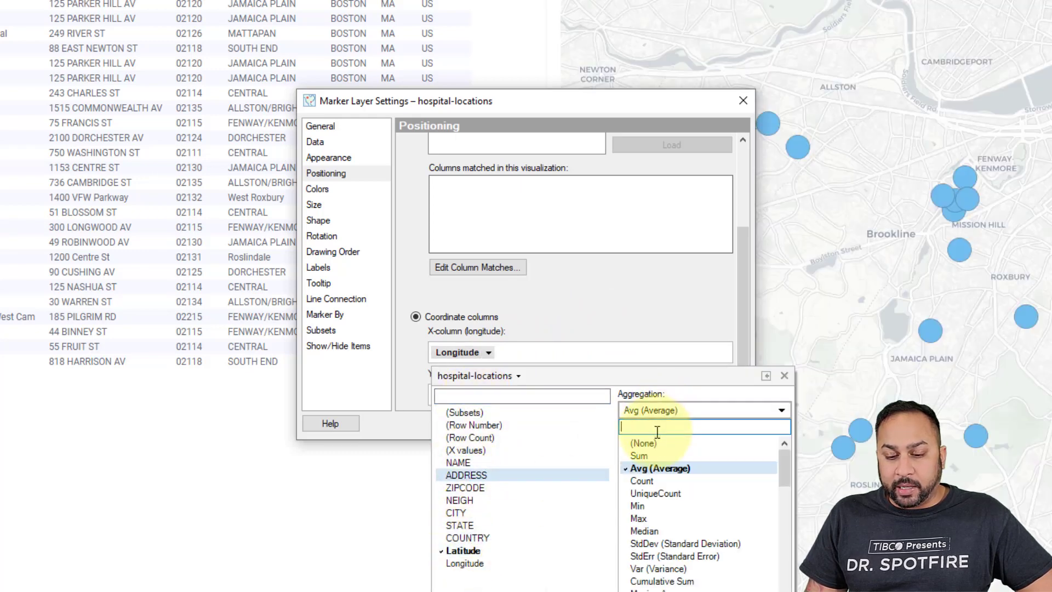
pyautogui.click(658, 439)
pyautogui.click(665, 324)
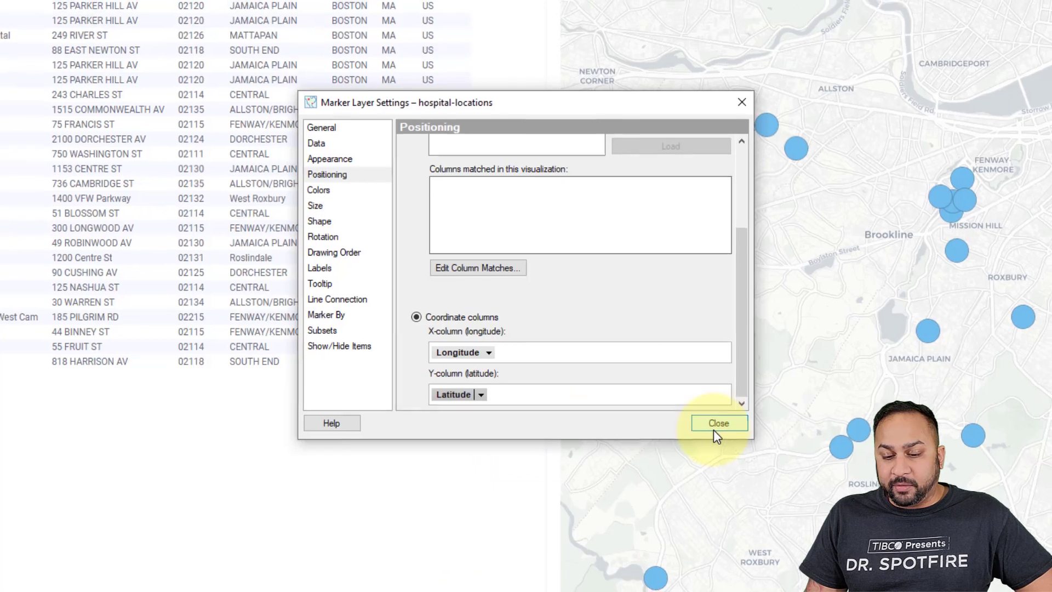
pyautogui.click(715, 426)
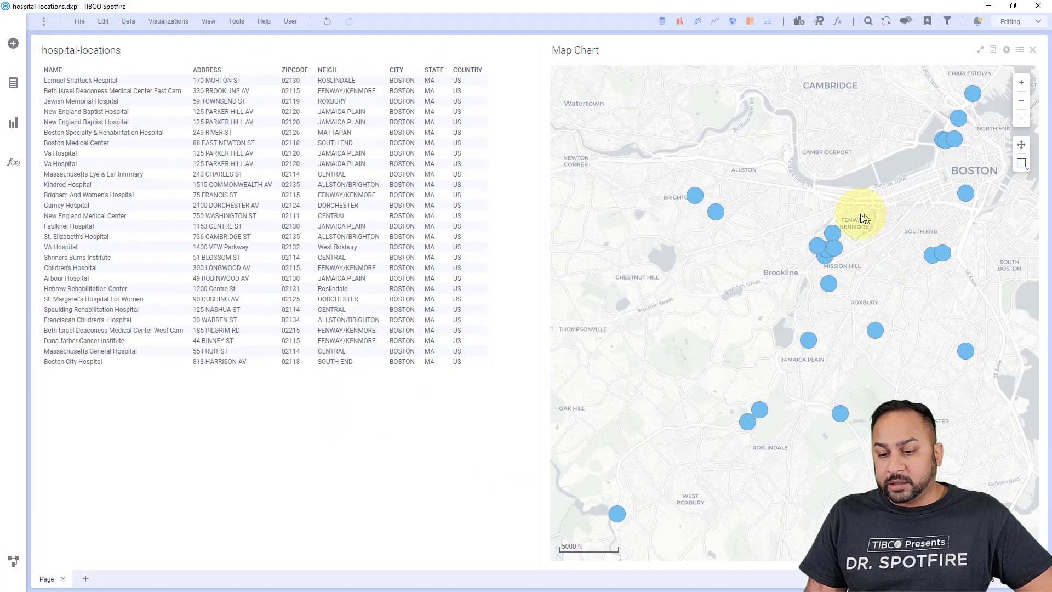
# Add Latitude and Longitude to the hospital-locations table, auto-include new columns, and widen the table
pyautogui.scroll(-1, 861, 216)
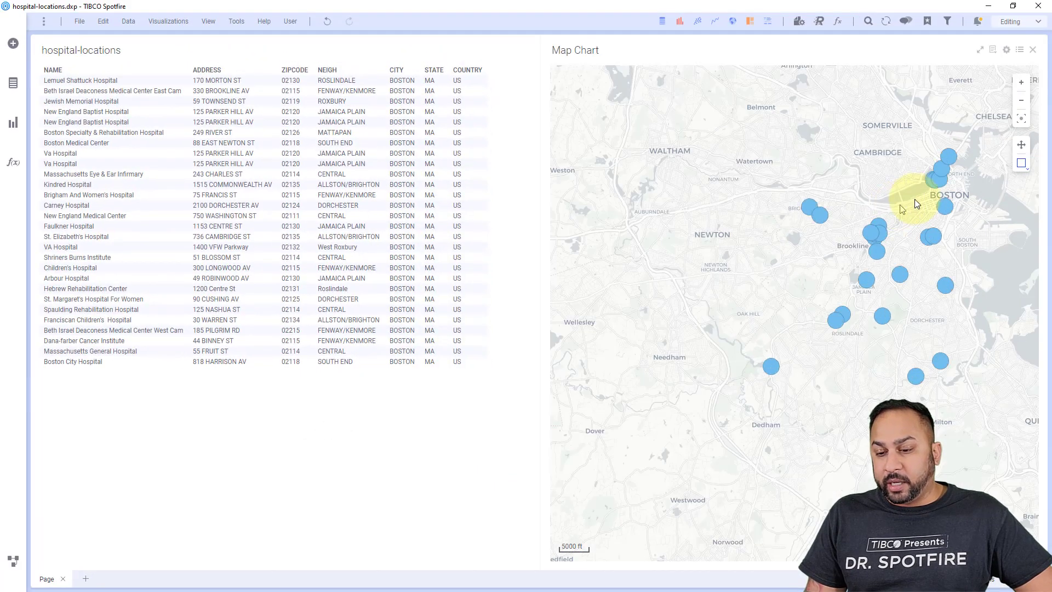
pyautogui.scroll(1, 968, 174)
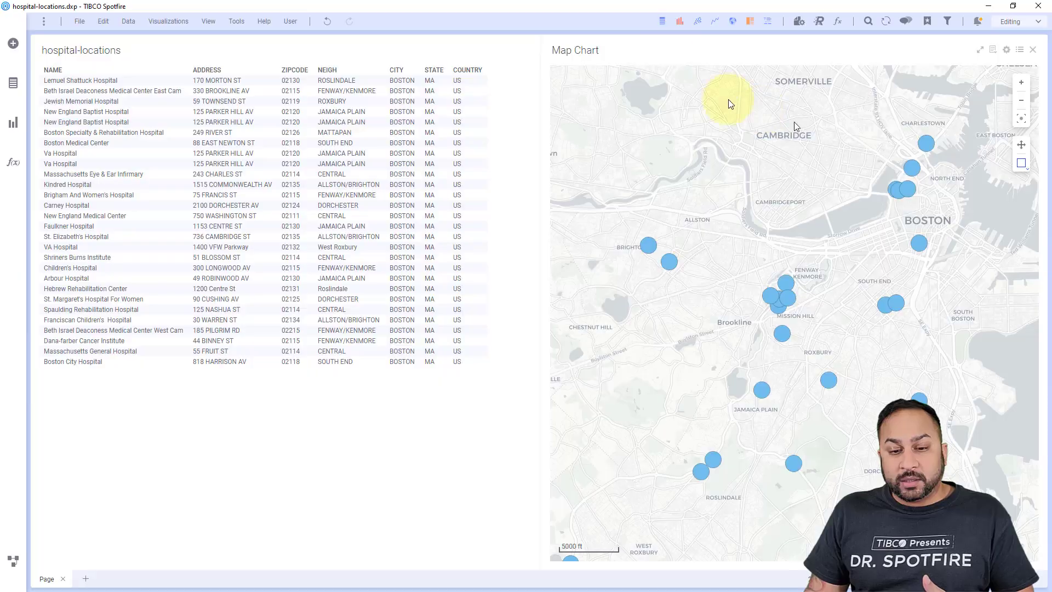
pyautogui.click(500, 52)
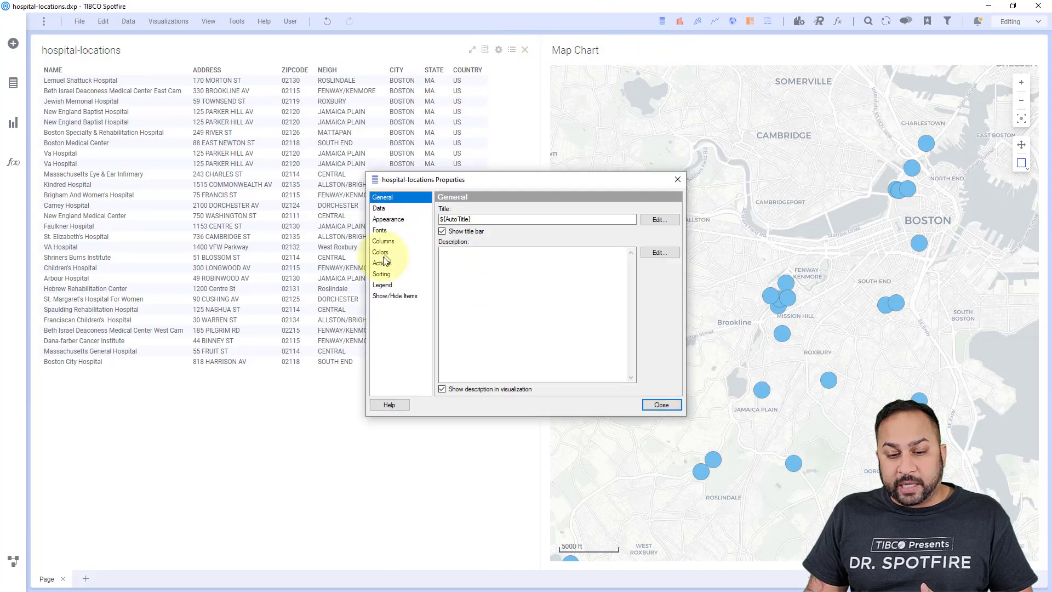
pyautogui.click(383, 241)
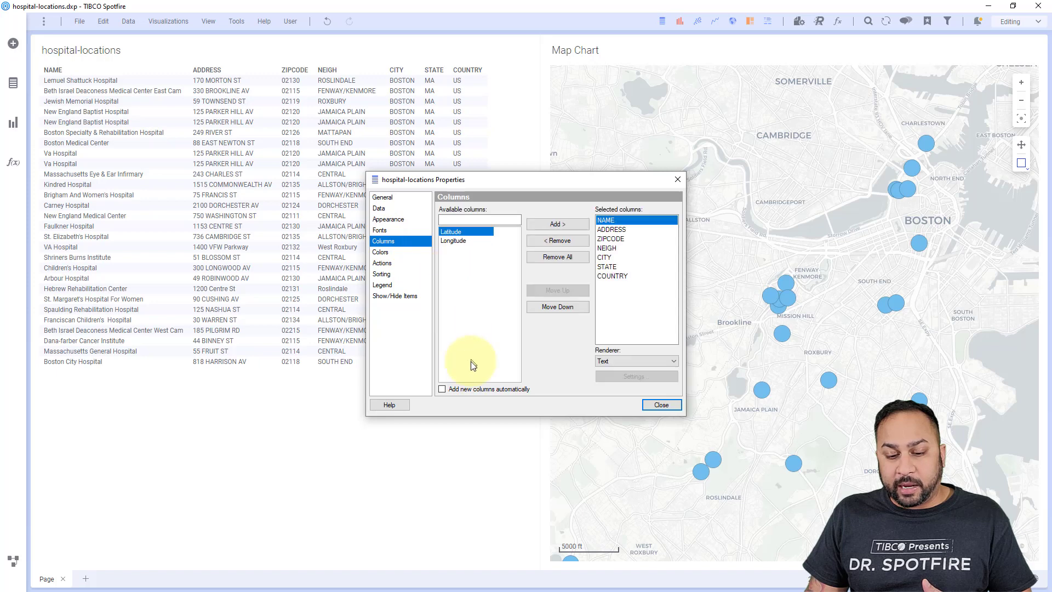
pyautogui.click(467, 388)
pyautogui.click(541, 228)
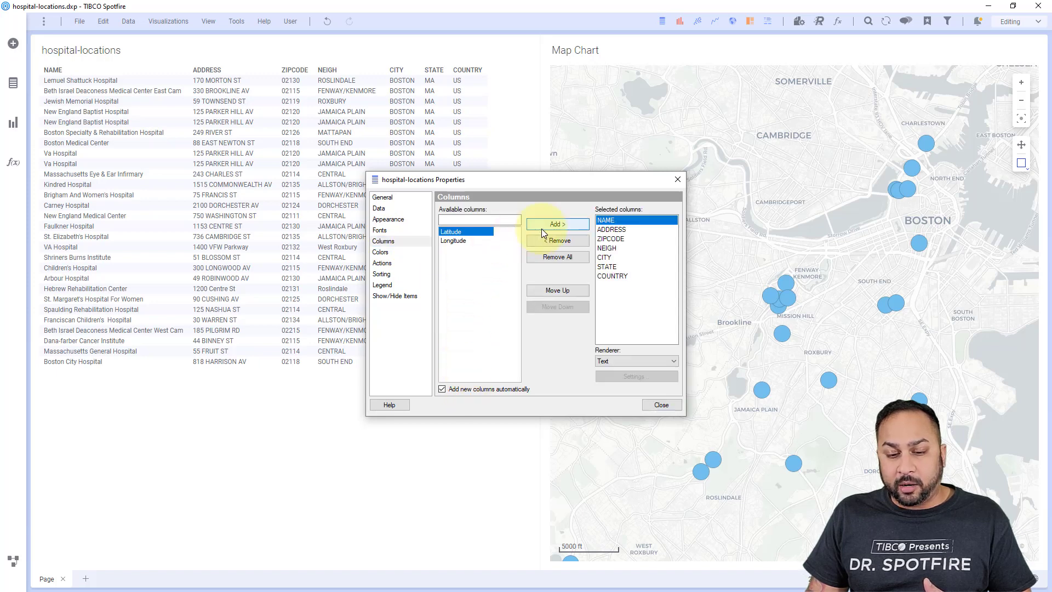
pyautogui.click(542, 228)
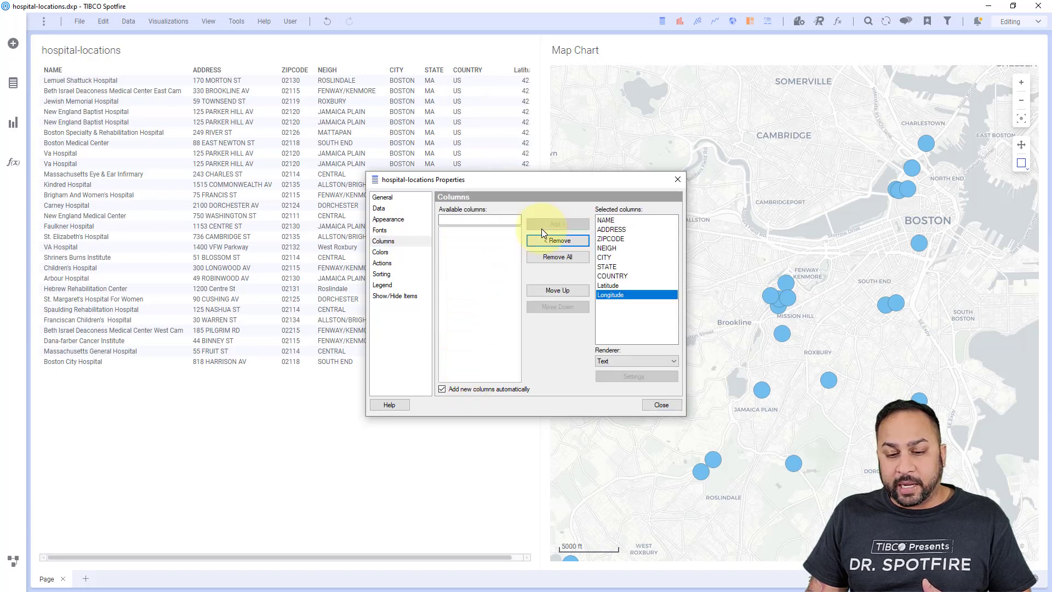
pyautogui.click(651, 406)
pyautogui.moveTo(541, 213); pyautogui.dragTo(639, 212)
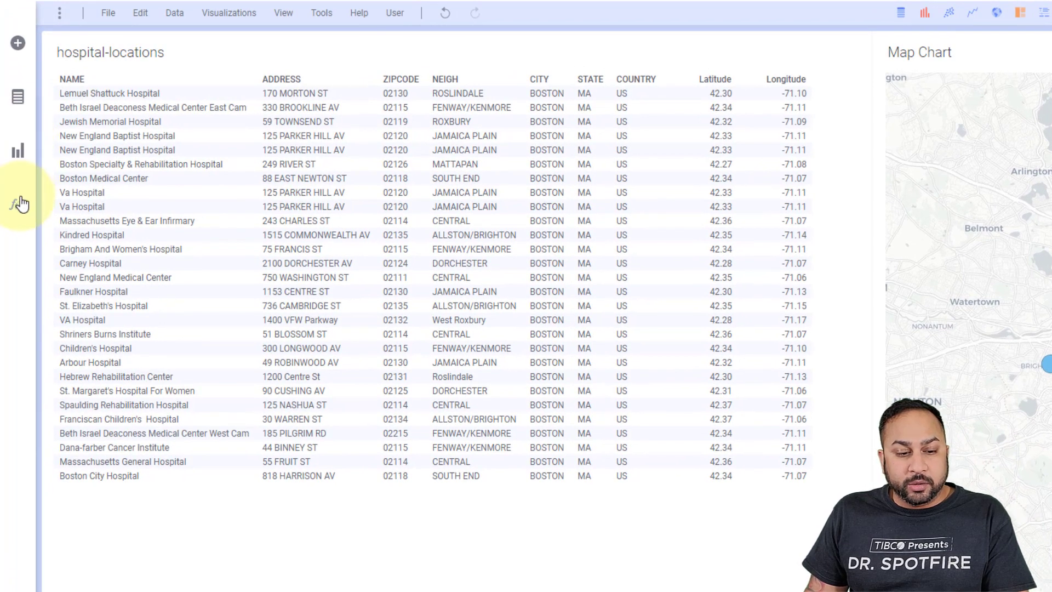
# Choose the Location Reverse Geocoder and take its API key from the api.key document property
pyautogui.click(21, 204)
pyautogui.write('reve')
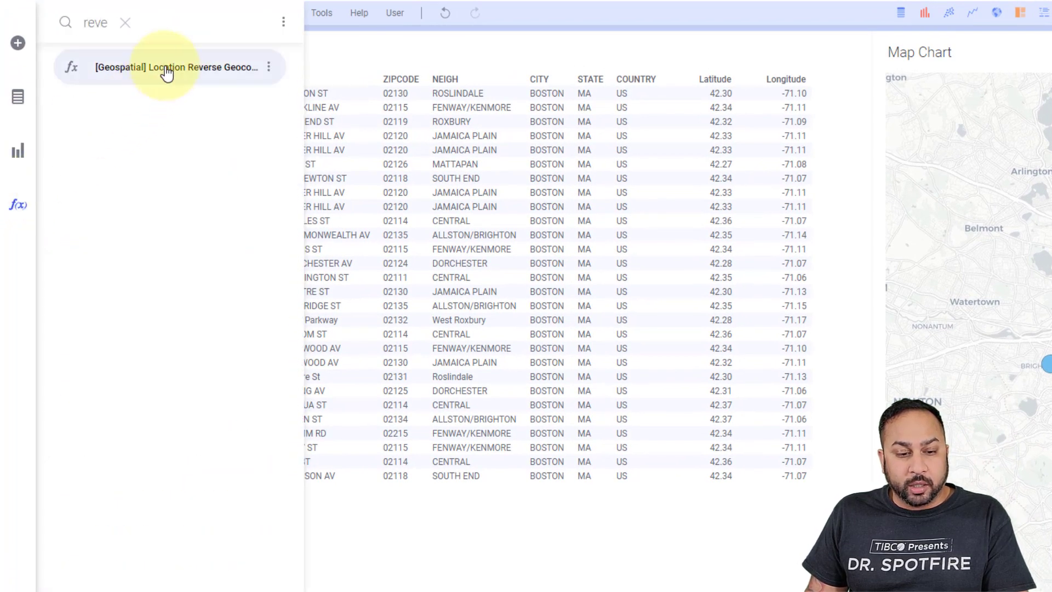
pyautogui.click(166, 71)
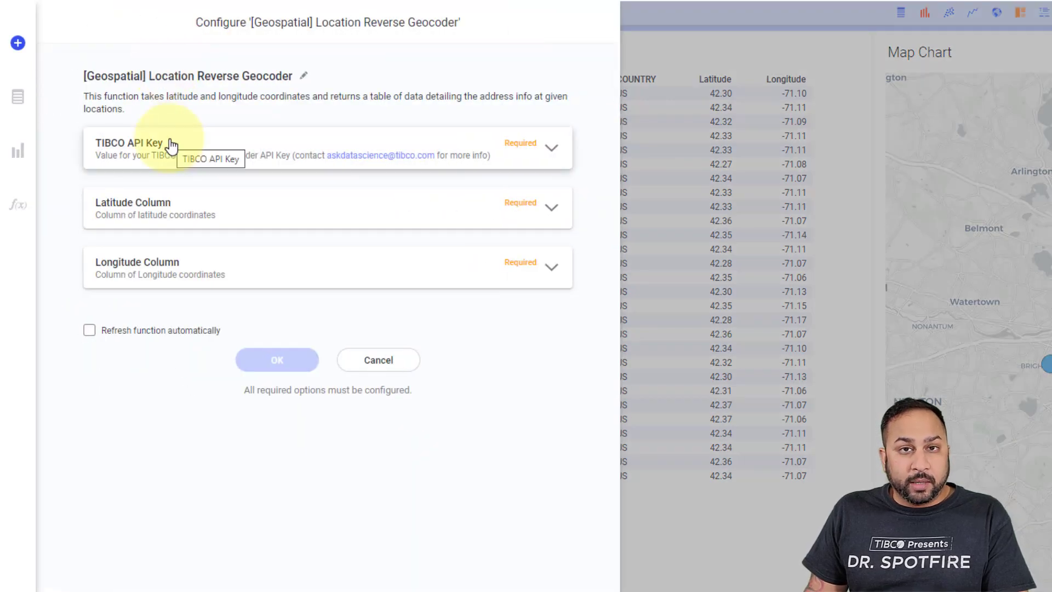
pyautogui.click(171, 145)
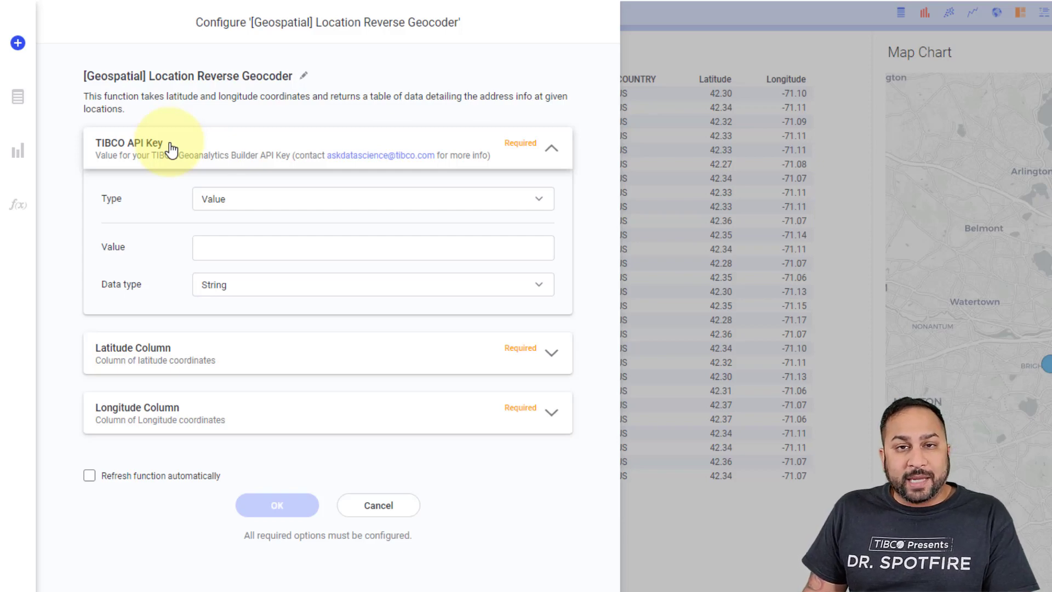
pyautogui.click(229, 201)
pyautogui.click(229, 248)
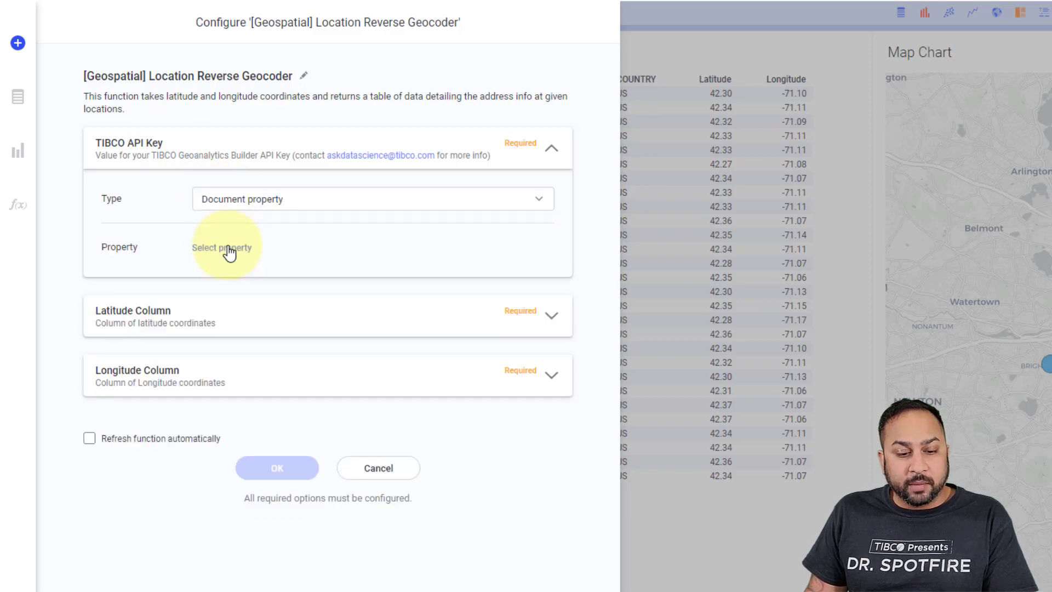
pyautogui.click(229, 253)
pyautogui.click(774, 503)
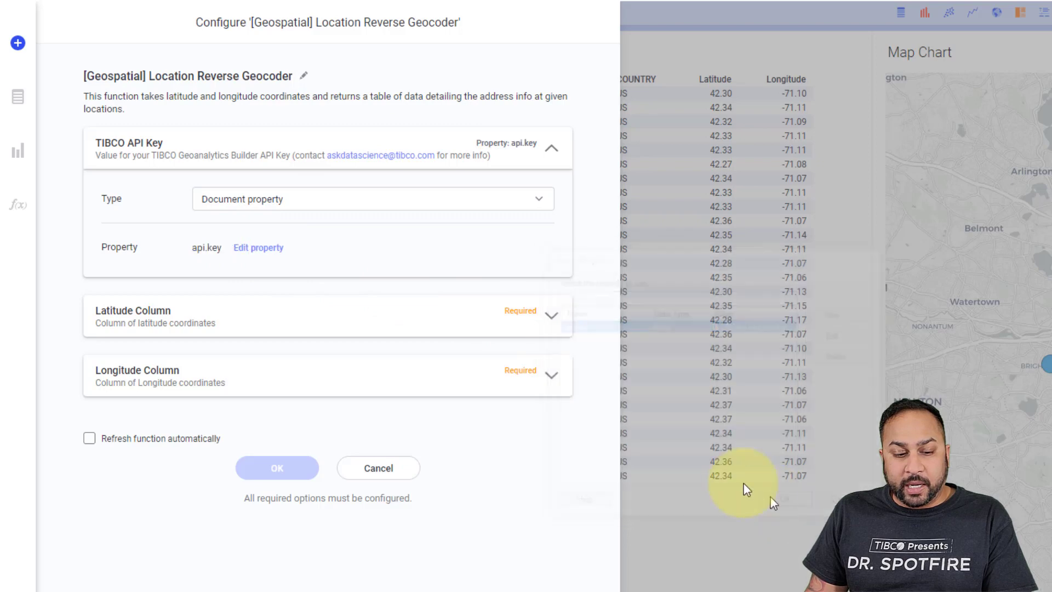
# Set the geocoder's Latitude Column to Latitude and Longitude Column to Longitude, then confirm
pyautogui.click(364, 313)
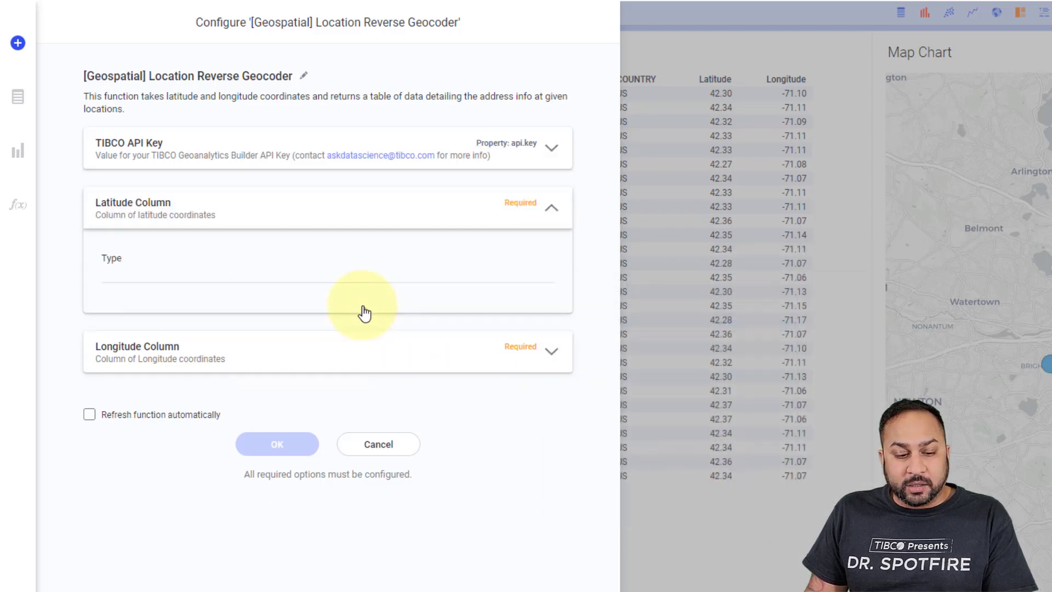
pyautogui.click(281, 339)
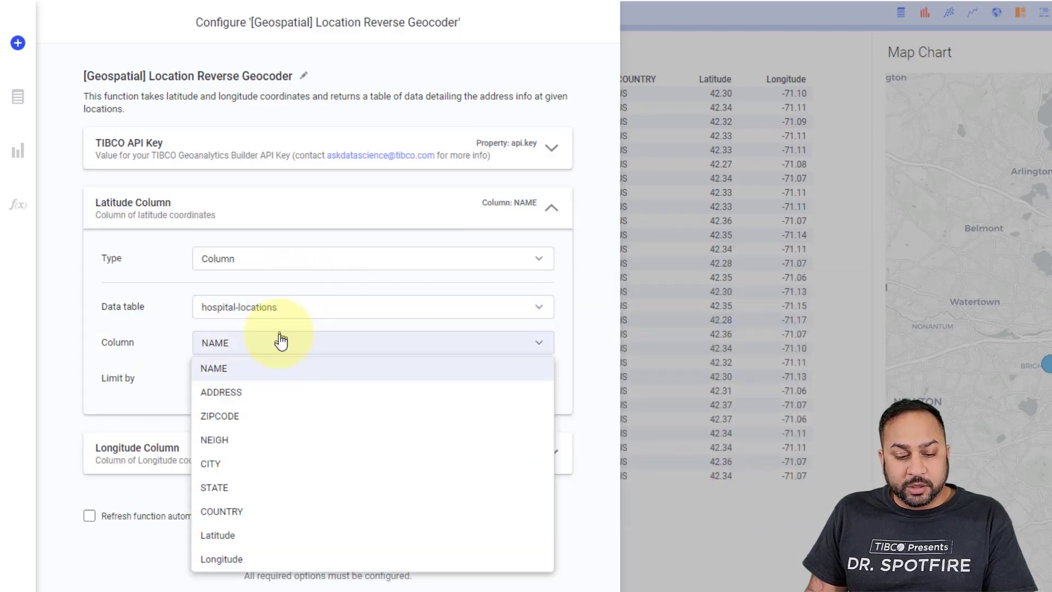
pyautogui.click(249, 537)
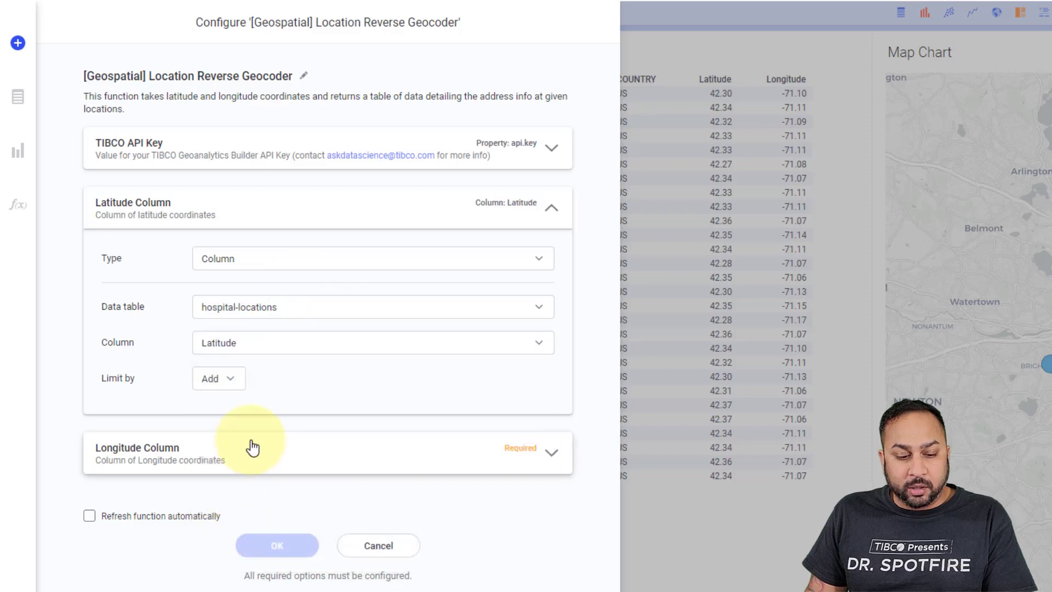
pyautogui.click(252, 441)
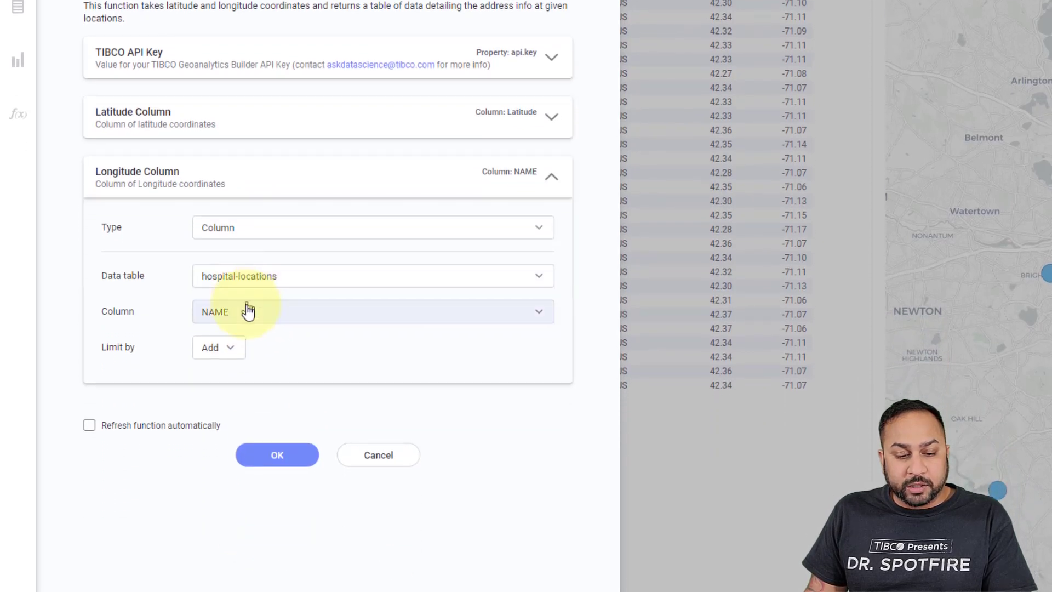
pyautogui.click(248, 313)
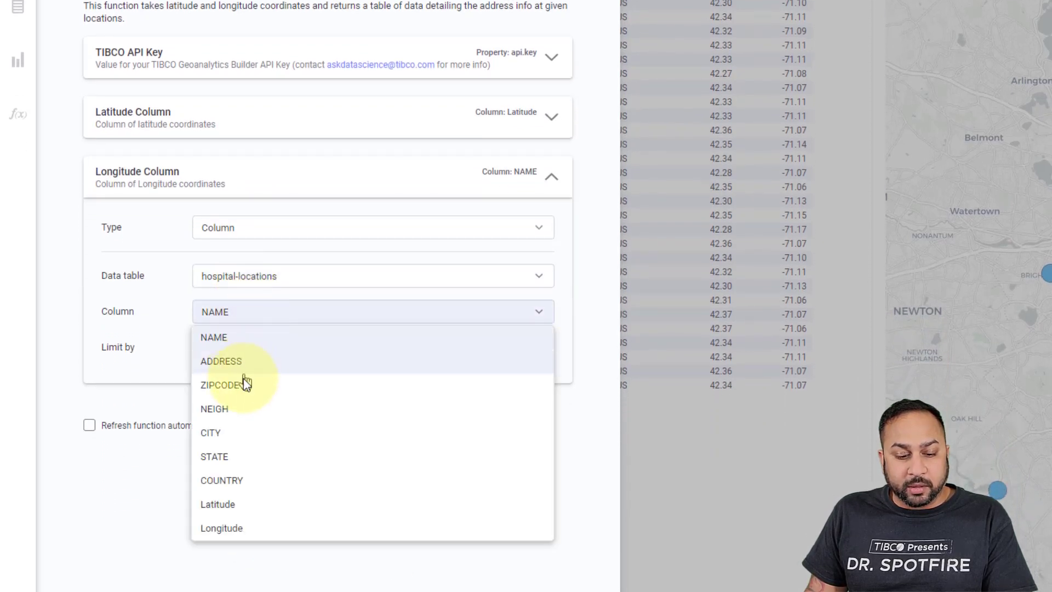
pyautogui.click(234, 526)
pyautogui.click(277, 455)
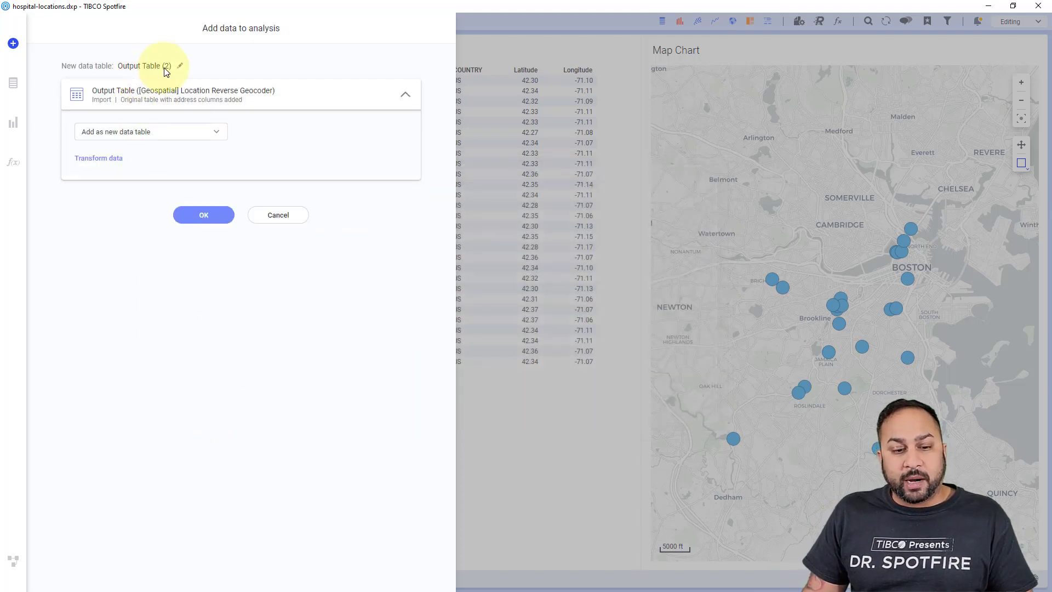
# Add the result as Output Table (2) and browse its City, Country, EntireAddress, Street and Zip columns
pyautogui.click(189, 216)
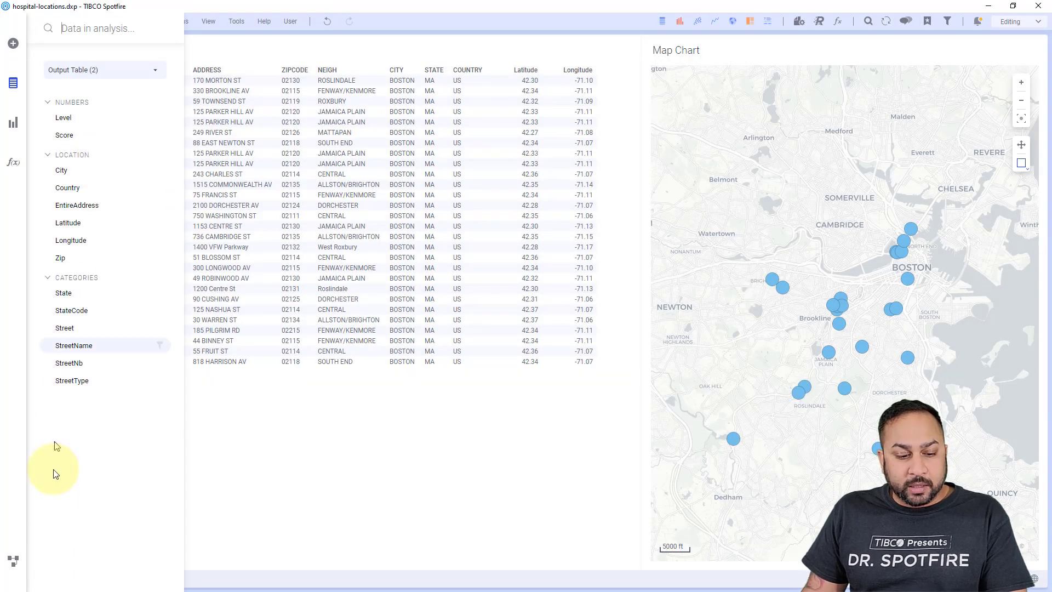
pyautogui.click(13, 556)
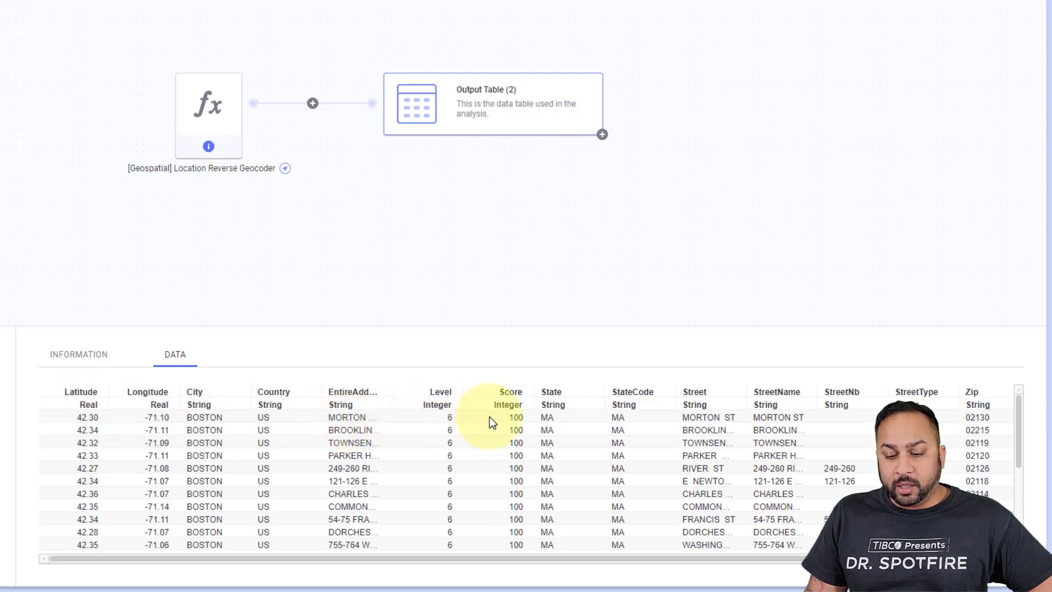
pyautogui.scroll(-5, 510, 427)
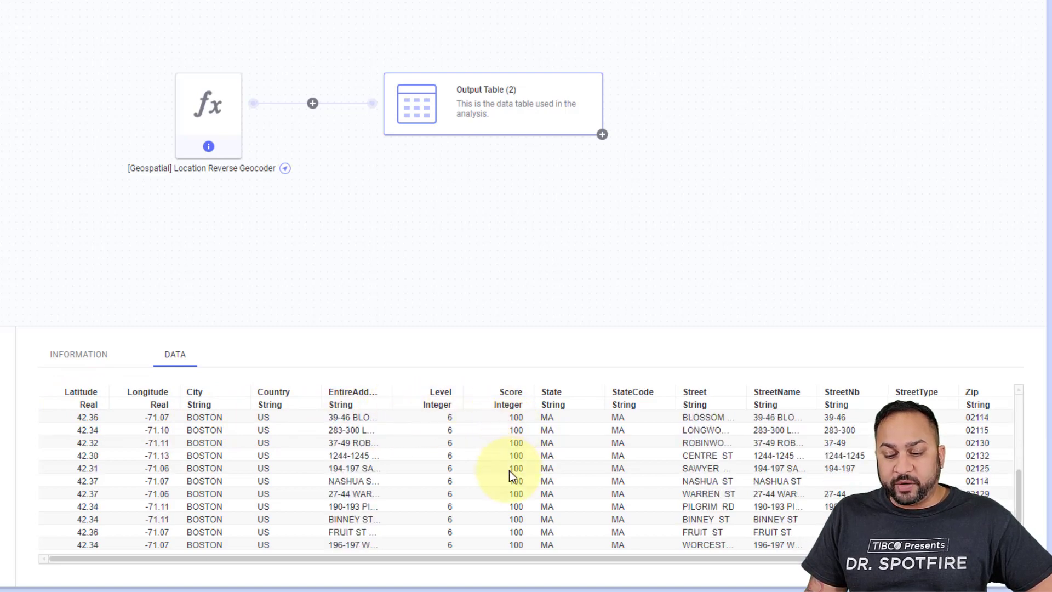
pyautogui.scroll(5, 511, 435)
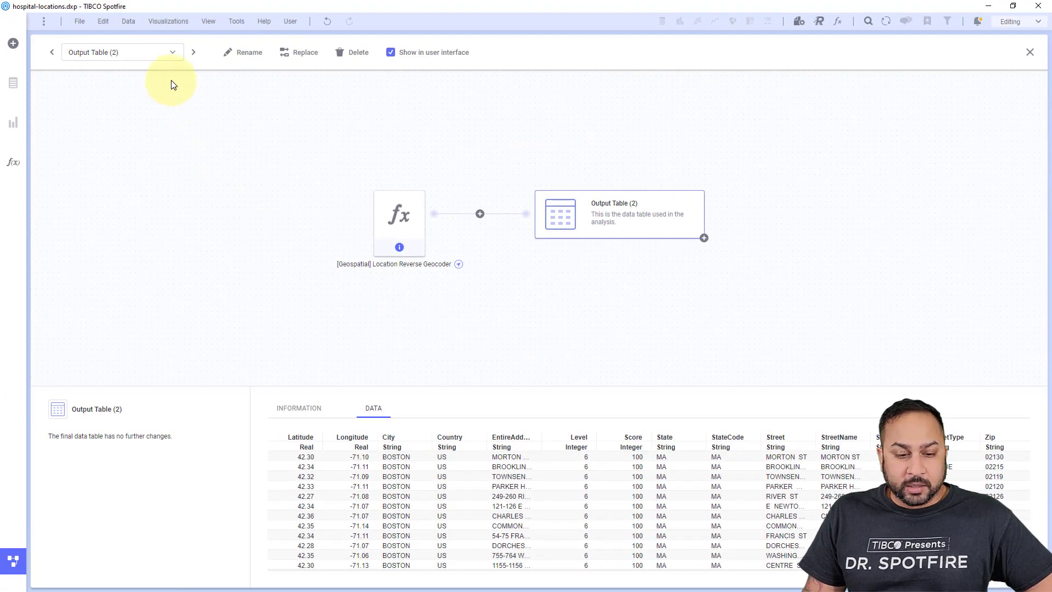
# Start adding Output Table (2) columns to hospital-locations and open the column-matching settings
pyautogui.click(107, 60)
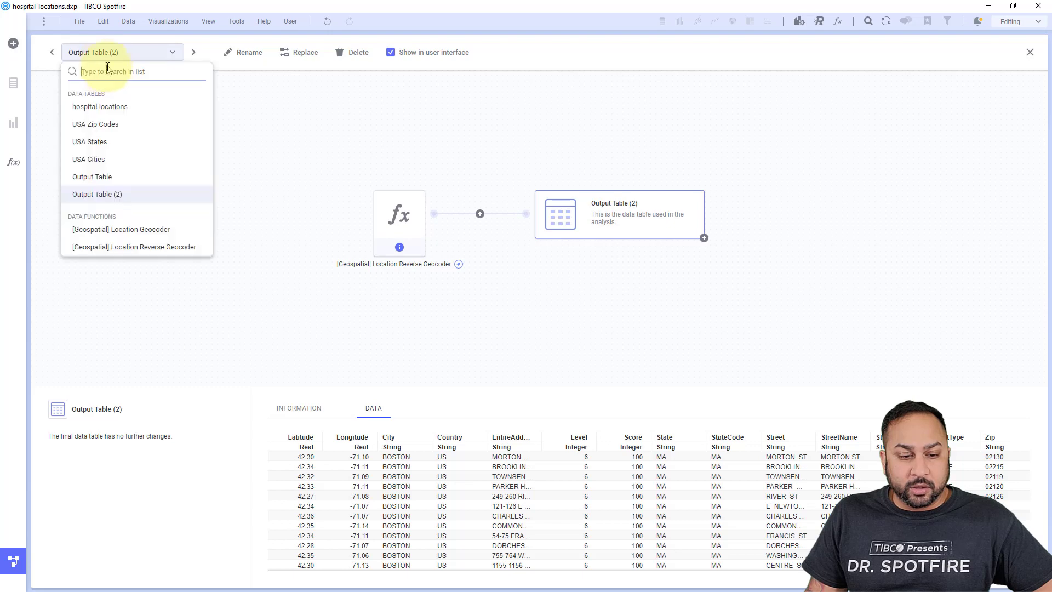
pyautogui.click(104, 106)
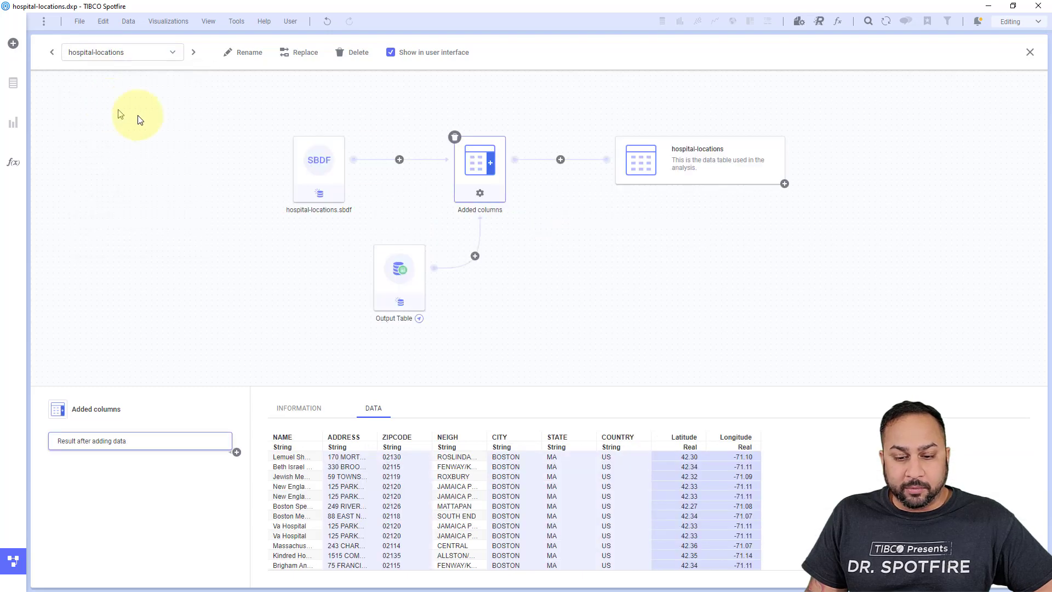
pyautogui.click(560, 160)
pyautogui.click(543, 207)
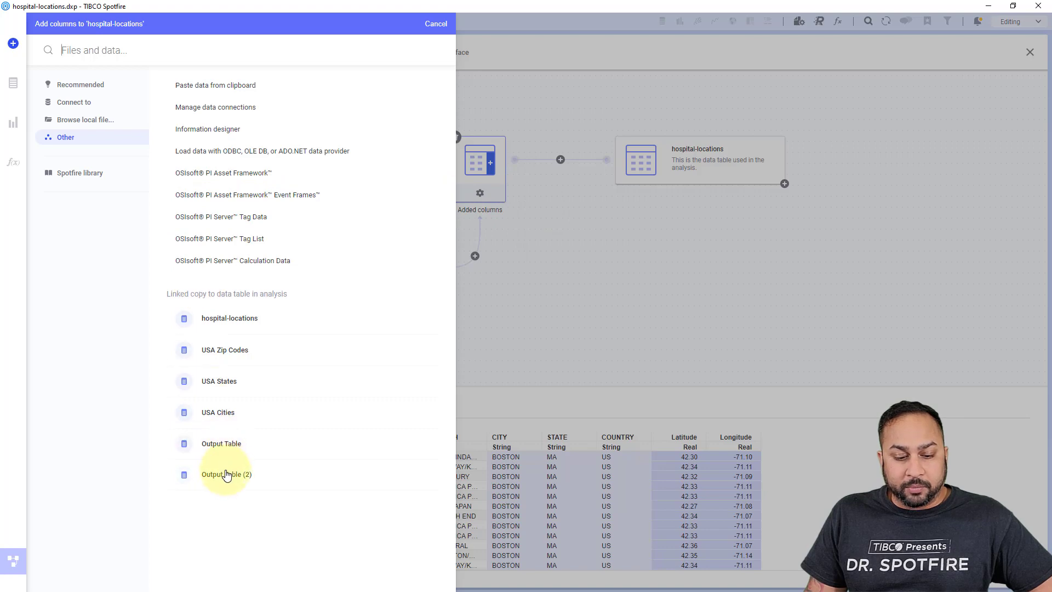
pyautogui.click(226, 474)
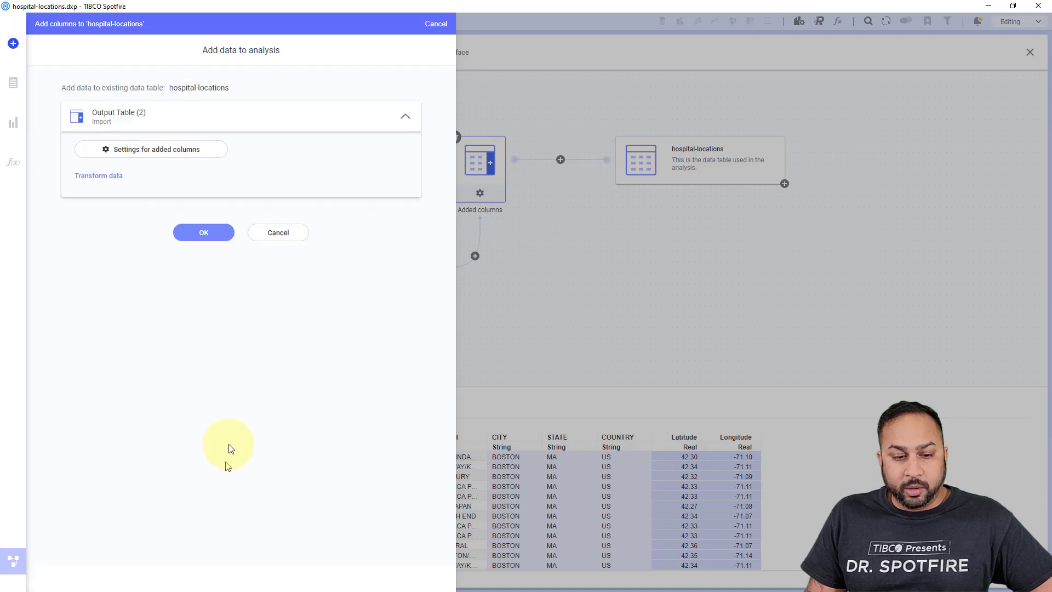
pyautogui.click(201, 156)
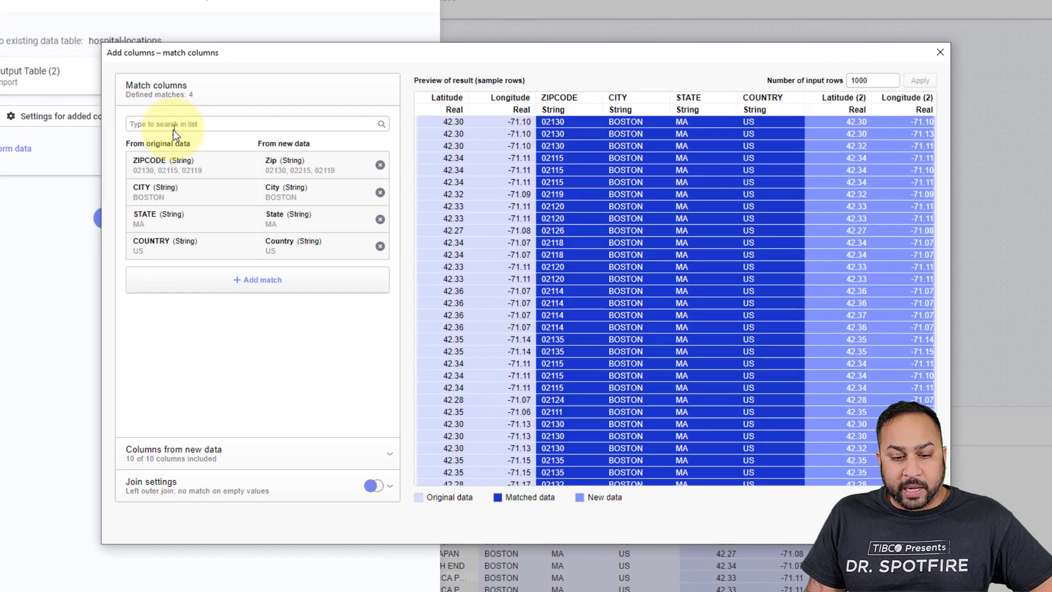
# Remove the default zip, city, state and country matches and add a Latitude–Latitude match
pyautogui.click(380, 165)
pyautogui.click(380, 165)
pyautogui.click(380, 165)
pyautogui.click(380, 165)
pyautogui.click(377, 170)
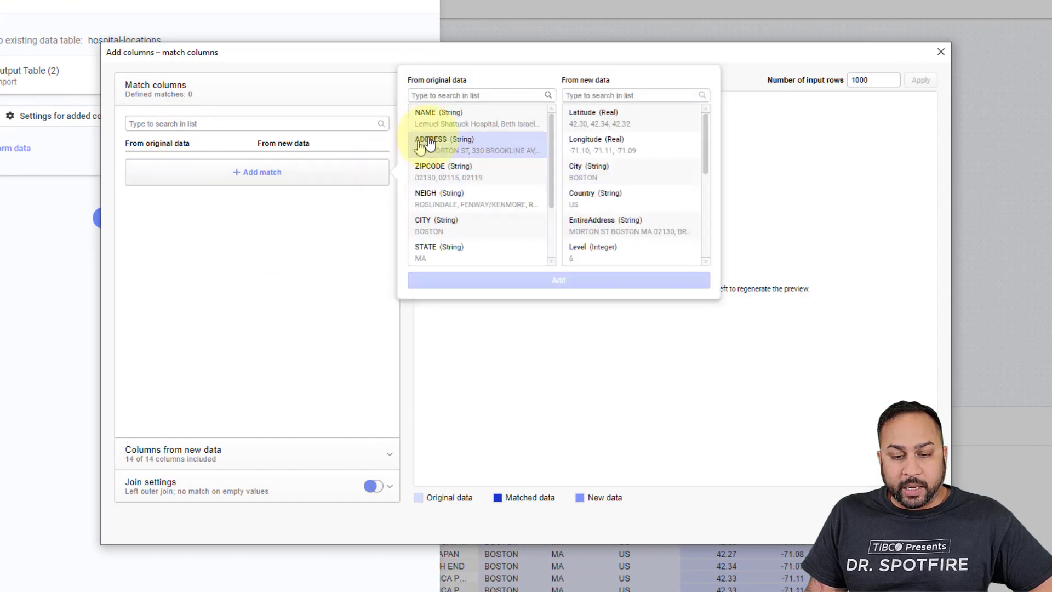
pyautogui.scroll(-2, 438, 164)
pyautogui.click(472, 224)
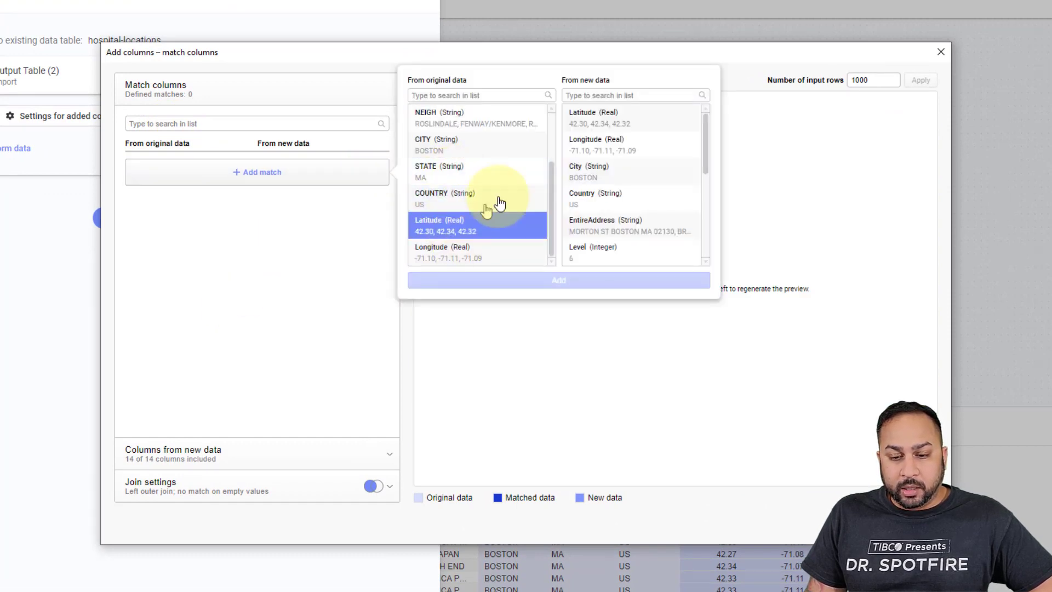
pyautogui.click(596, 124)
pyautogui.click(561, 279)
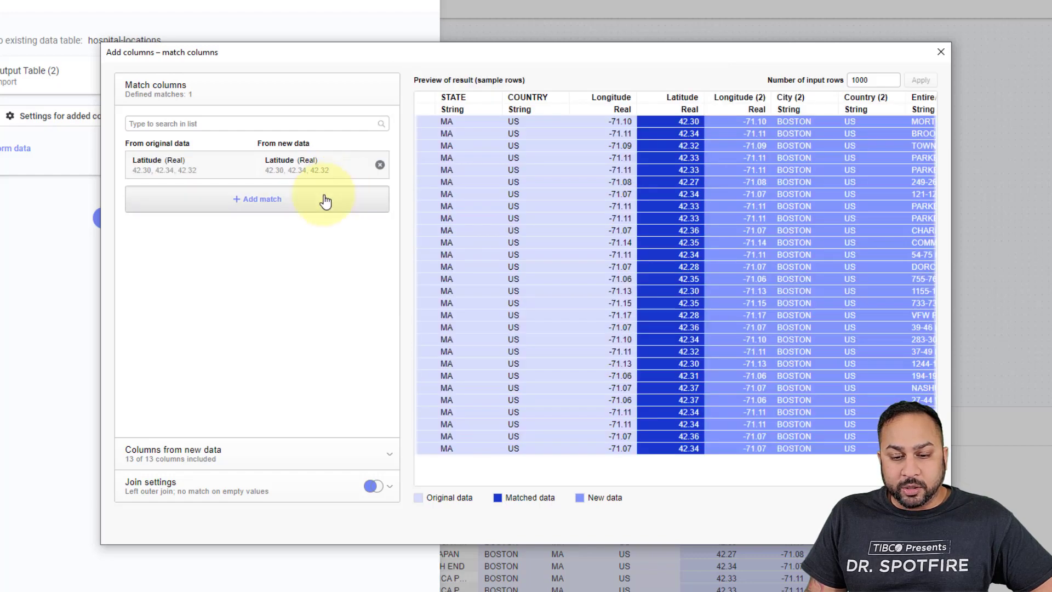
# Add a Longitude–Longitude match, review the included new columns, and confirm the join
pyautogui.click(325, 200)
pyautogui.scroll(-2, 463, 241)
pyautogui.click(466, 268)
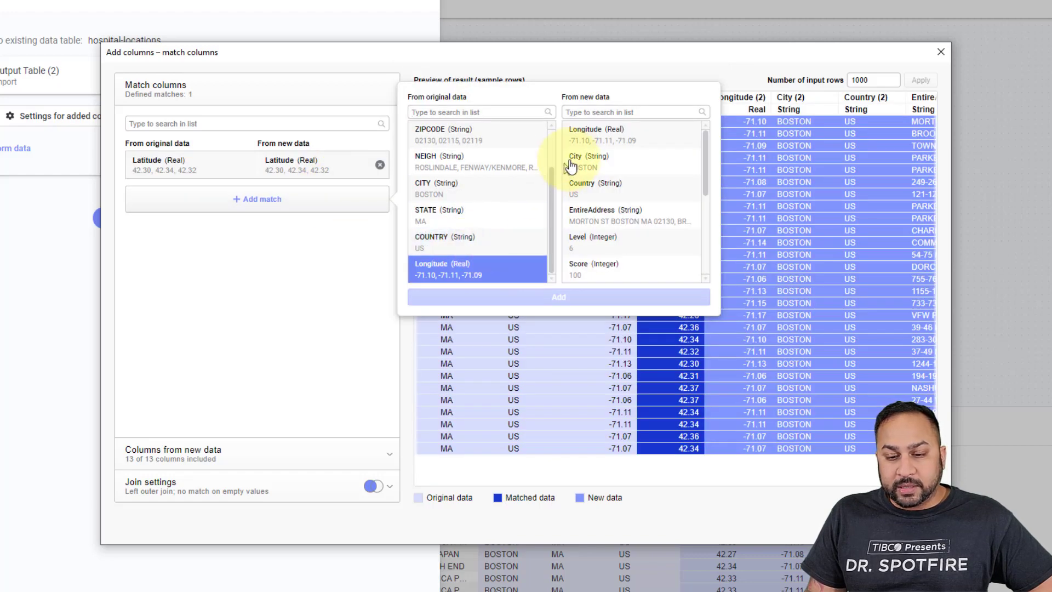
pyautogui.click(589, 134)
pyautogui.click(540, 297)
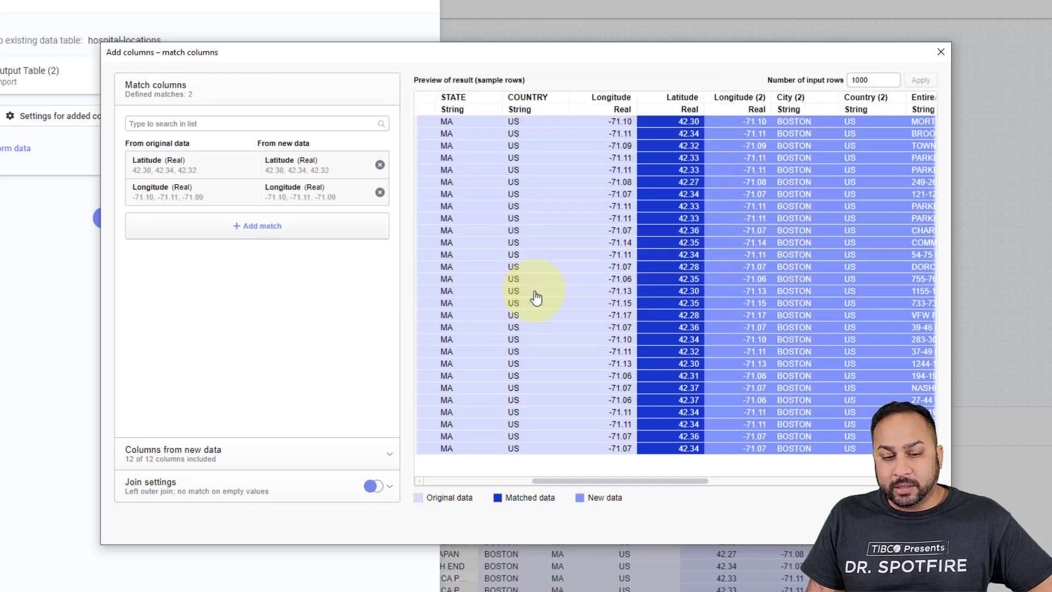
pyautogui.click(273, 453)
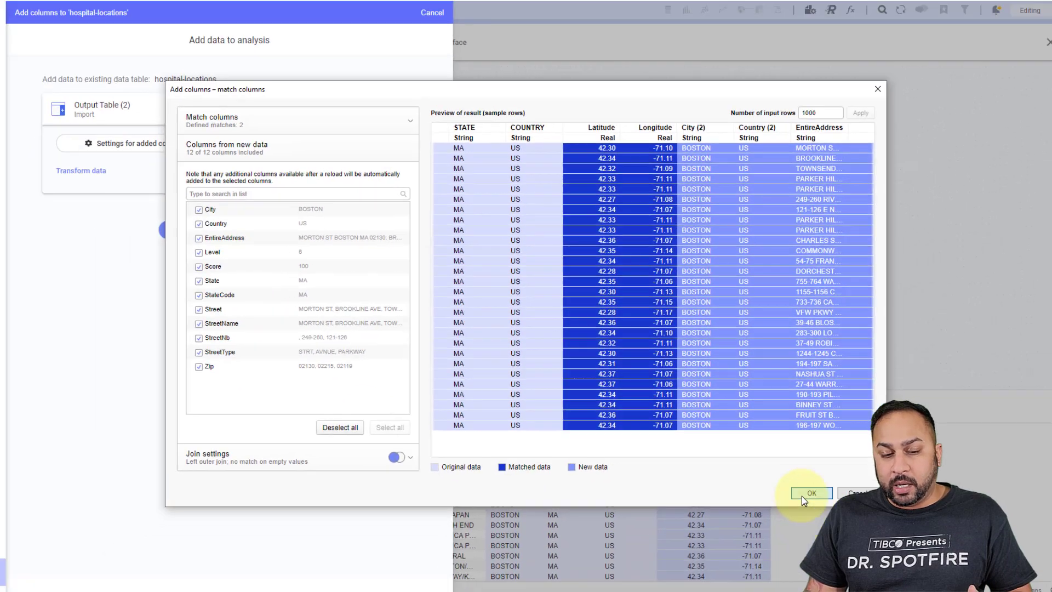
pyautogui.click(847, 527)
pyautogui.click(203, 232)
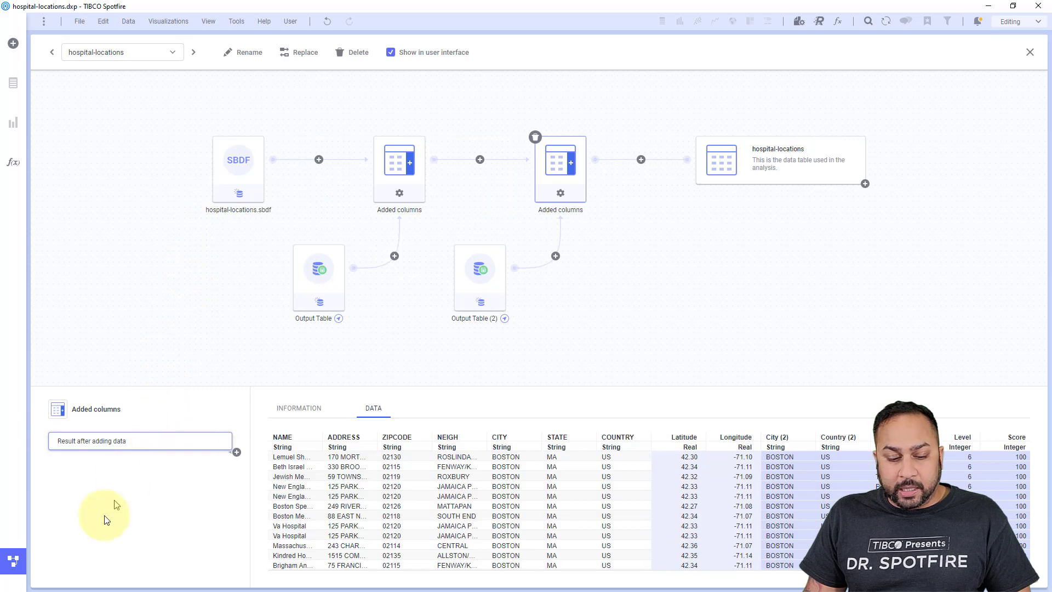
# Close the map chart and resize the hospital-locations columns to fit the new address fields
pyautogui.click(23, 565)
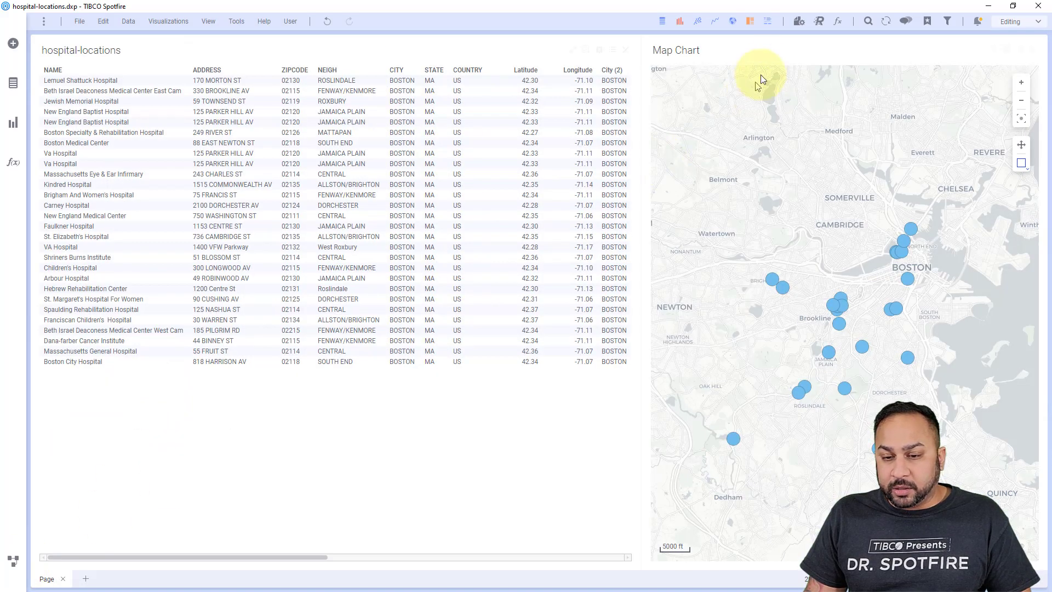
pyautogui.click(1034, 52)
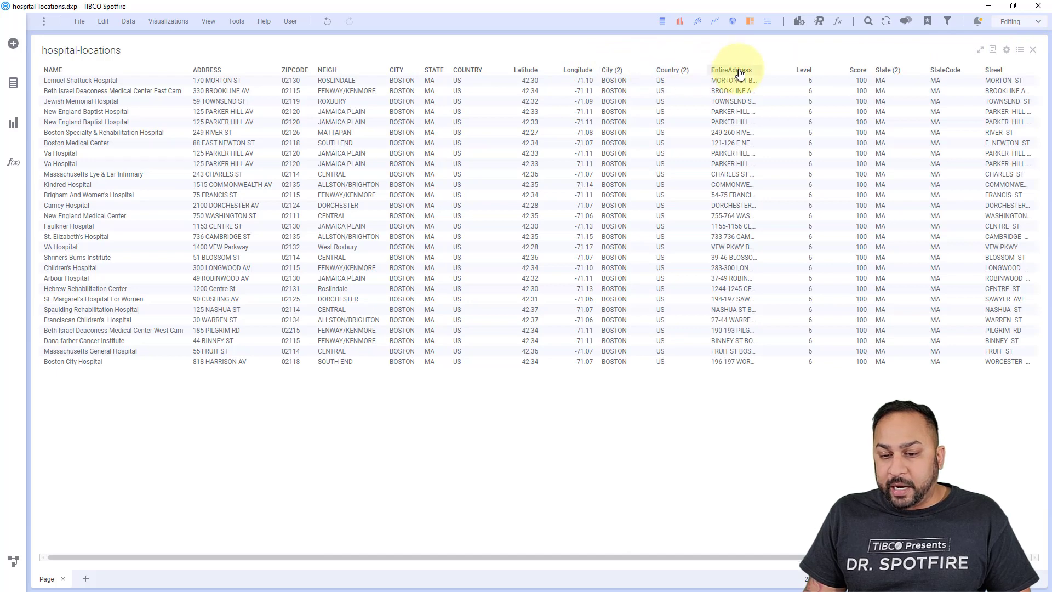
pyautogui.rightClick(740, 73)
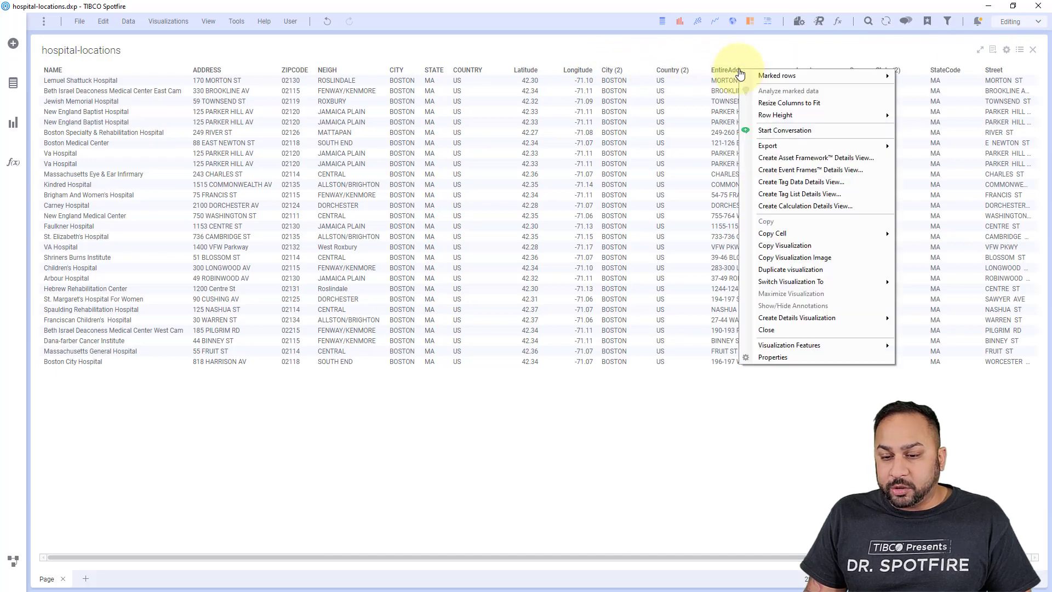
pyautogui.click(760, 109)
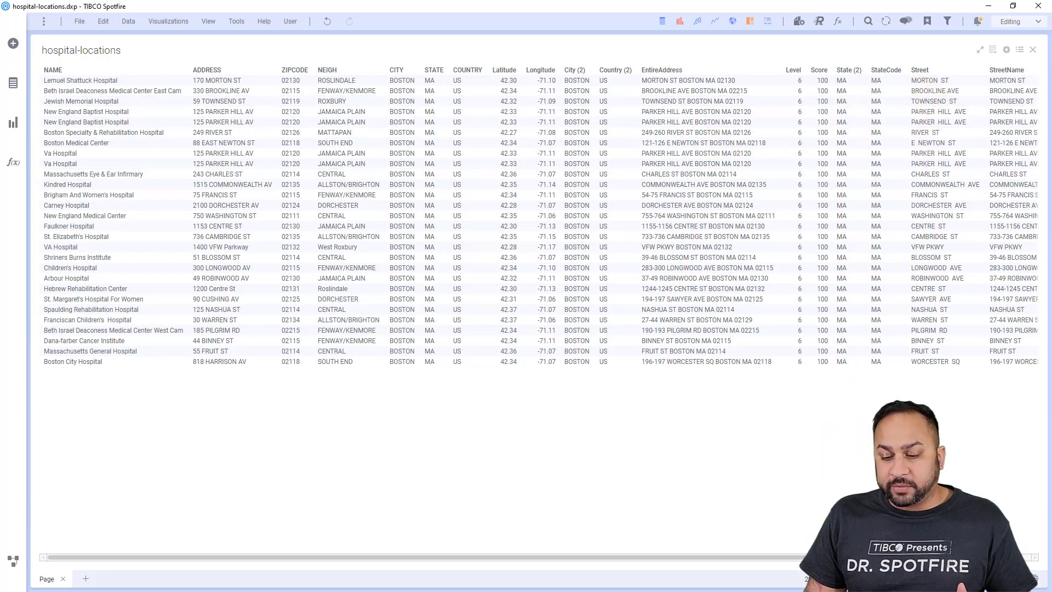
pyautogui.hscroll(5, 982, 330)
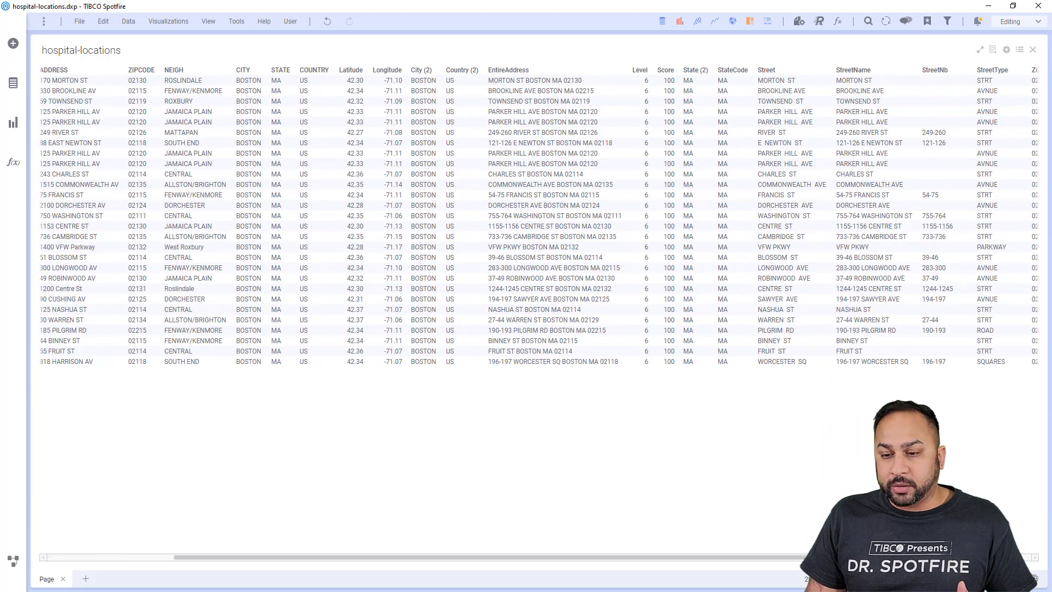